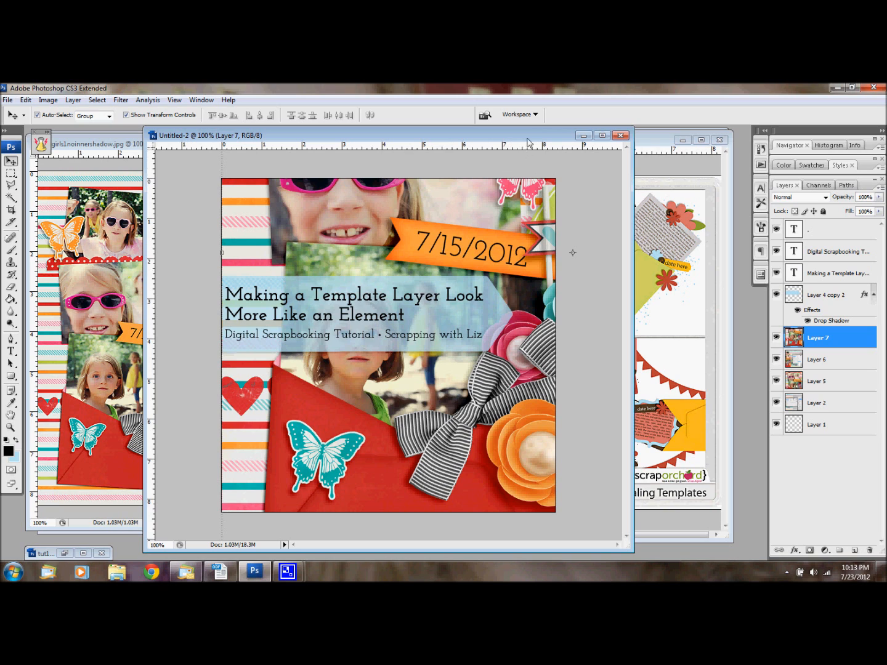
# Bring the envelope journaling templates preview forward, and minimize it together with the Untitled-2 document
pyautogui.click(651, 140)
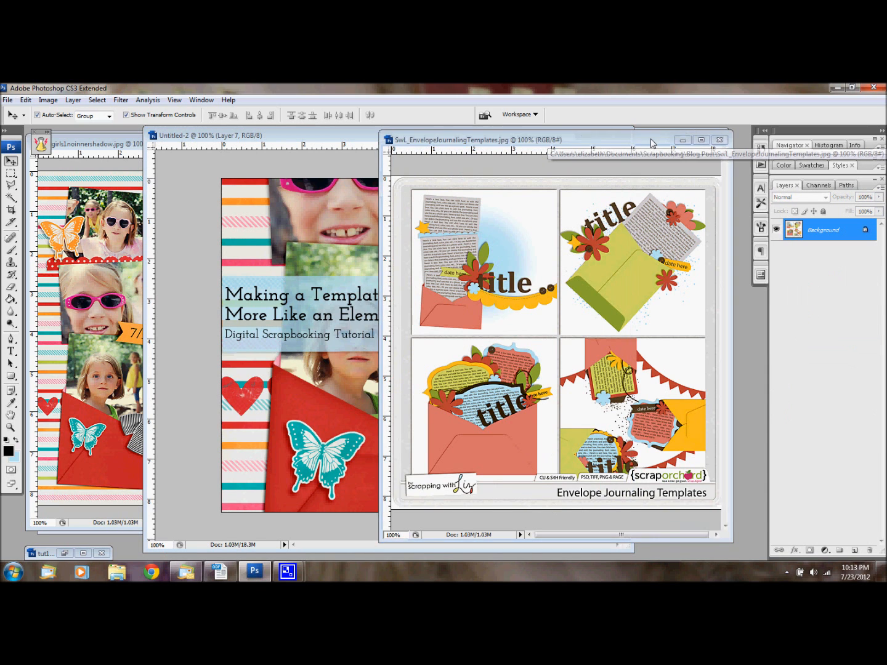
pyautogui.moveTo(651, 143); pyautogui.dragTo(630, 139)
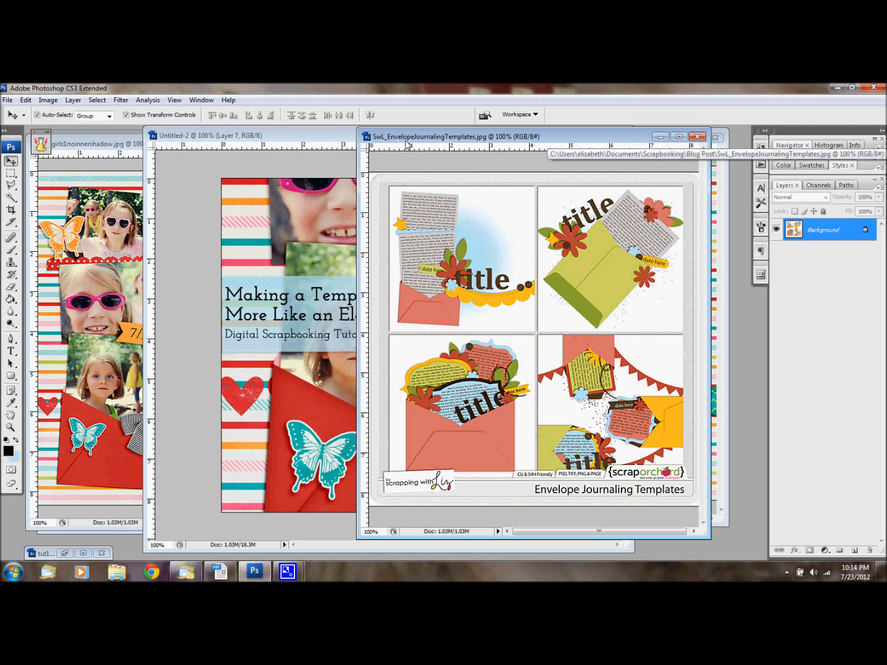
pyautogui.click(658, 138)
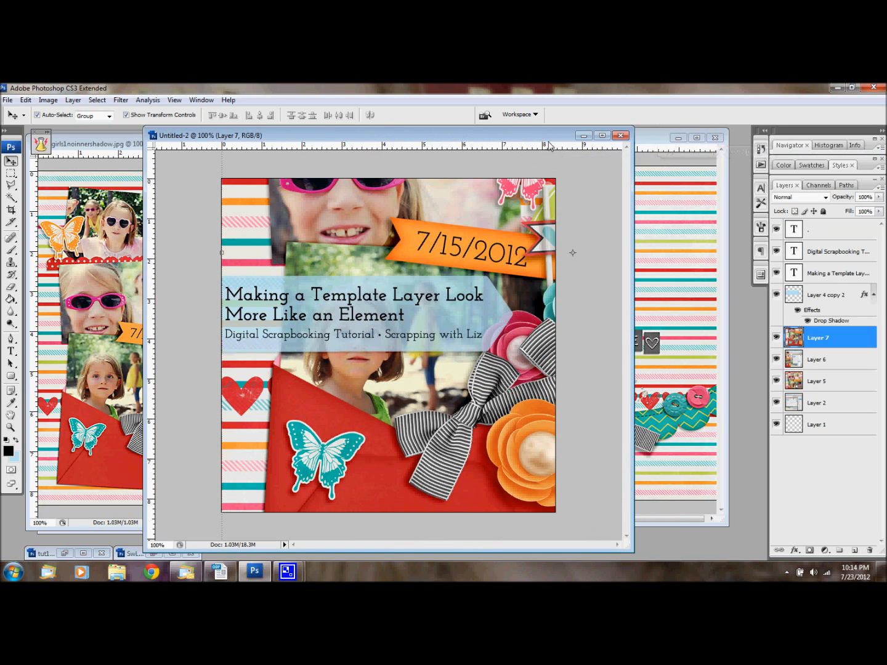
pyautogui.click(583, 136)
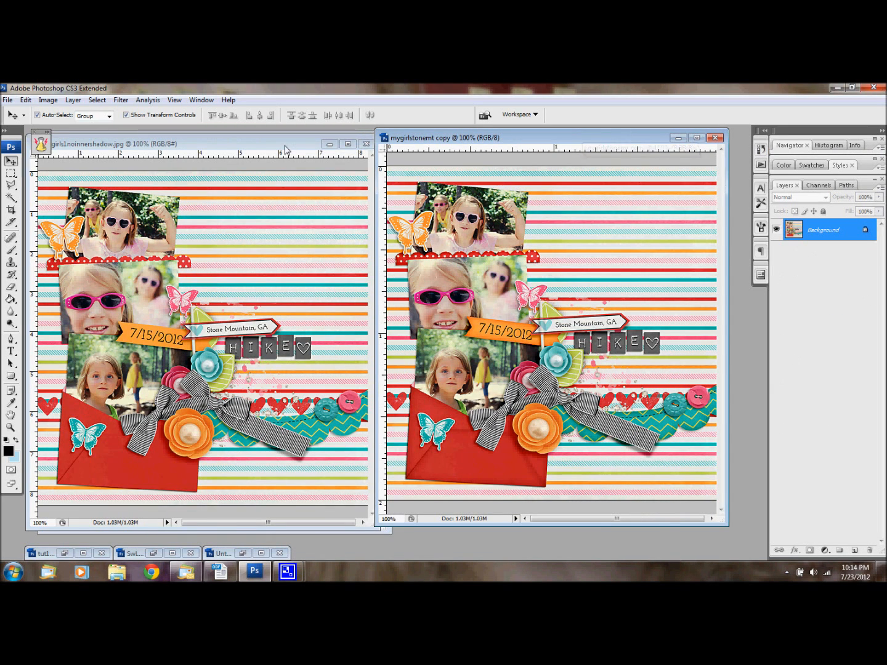
# Minimize the layout without inner shadow, the mygirlstonemt copy and the delightful_preview.jpg kit preview to clear the workspace
pyautogui.moveTo(285, 149); pyautogui.dragTo(289, 143)
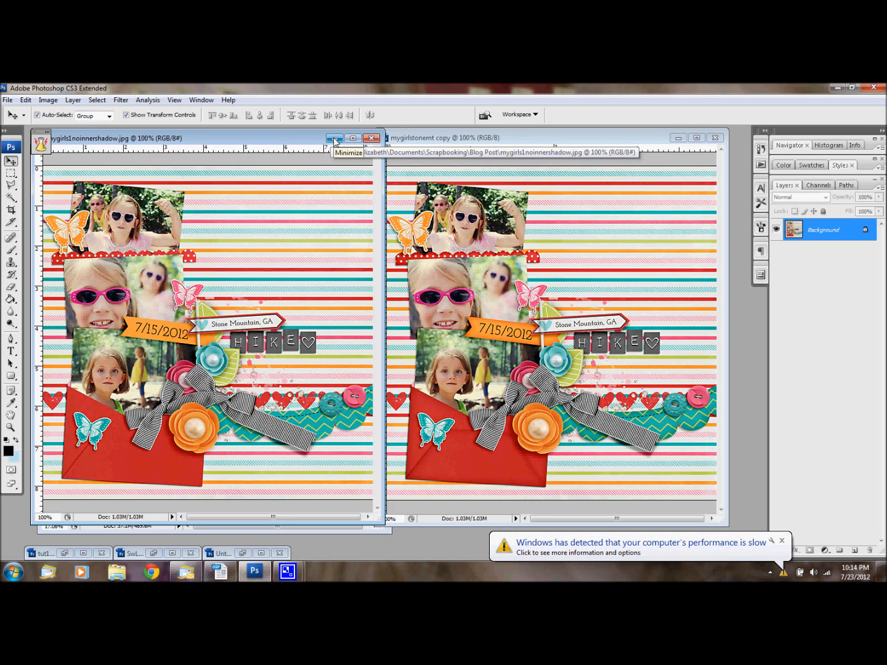
pyautogui.click(334, 138)
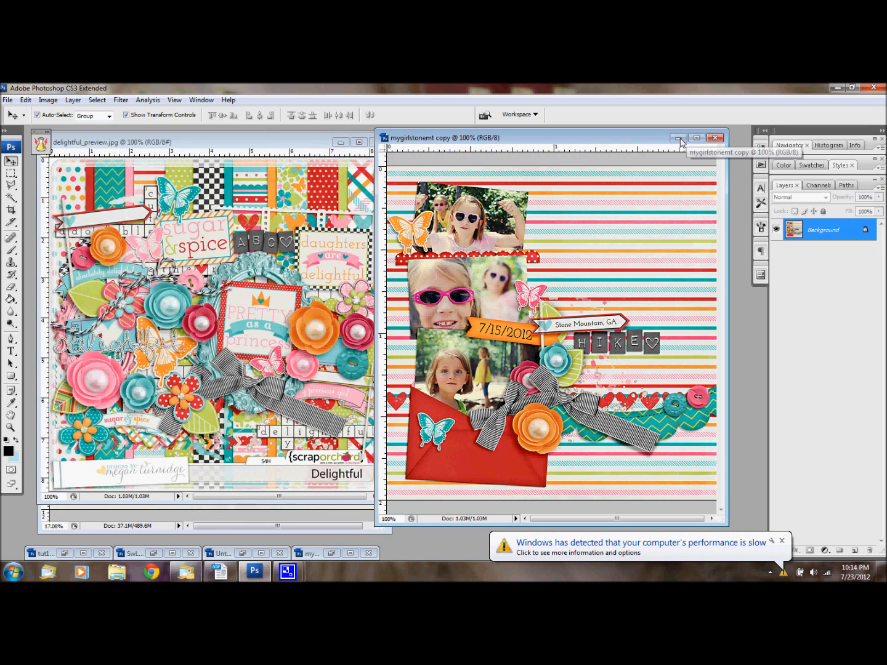
pyautogui.click(678, 138)
pyautogui.moveTo(306, 150); pyautogui.dragTo(356, 158)
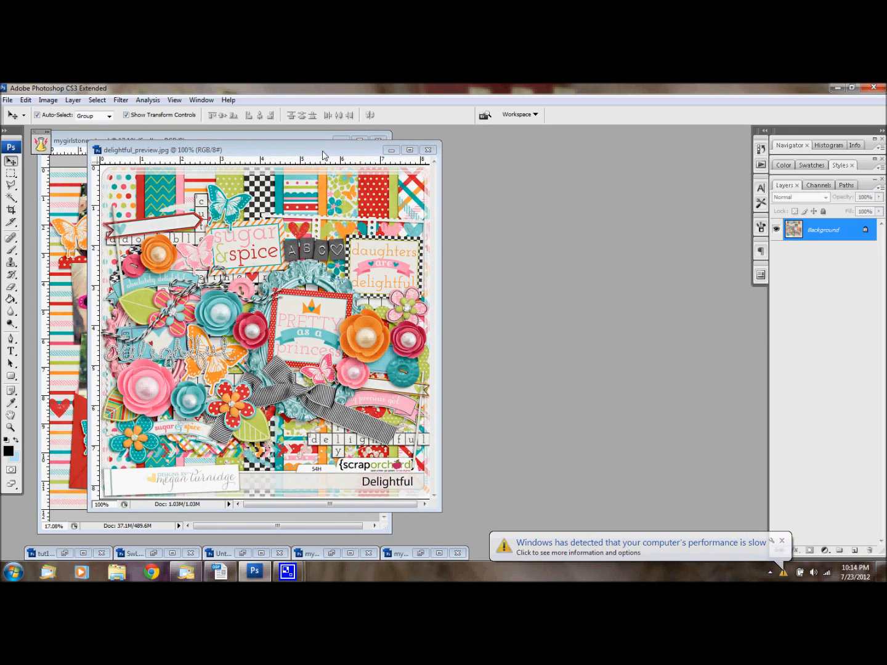
pyautogui.moveTo(323, 154); pyautogui.dragTo(488, 148)
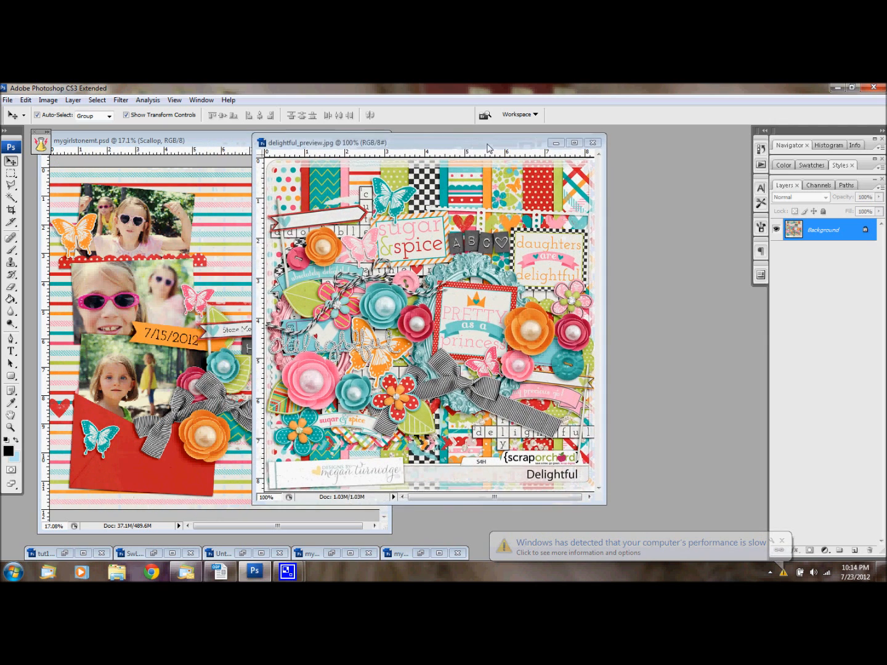
pyautogui.click(557, 144)
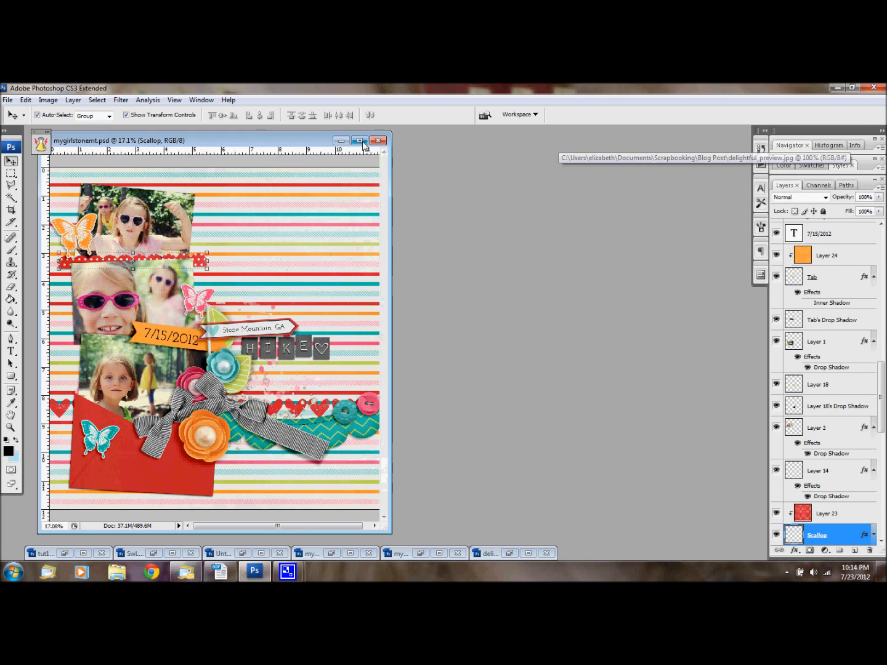
# Maximize the mygirlstonemt.psd document and zoom it to 25% around the red envelope
pyautogui.click(362, 141)
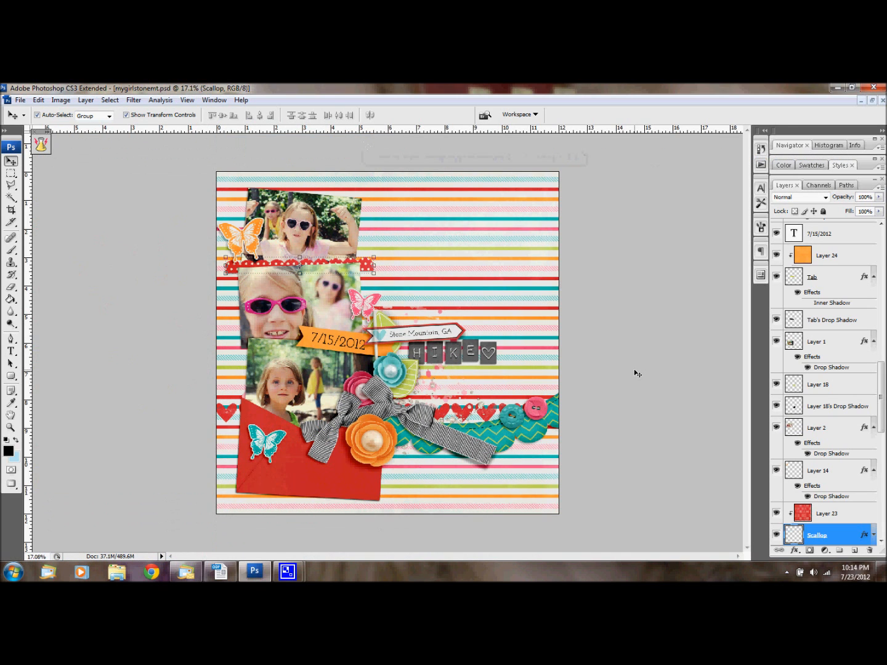
pyautogui.click(38, 556)
pyautogui.write('25')
pyautogui.press('Return')
pyautogui.scroll(-2, 490, 388)
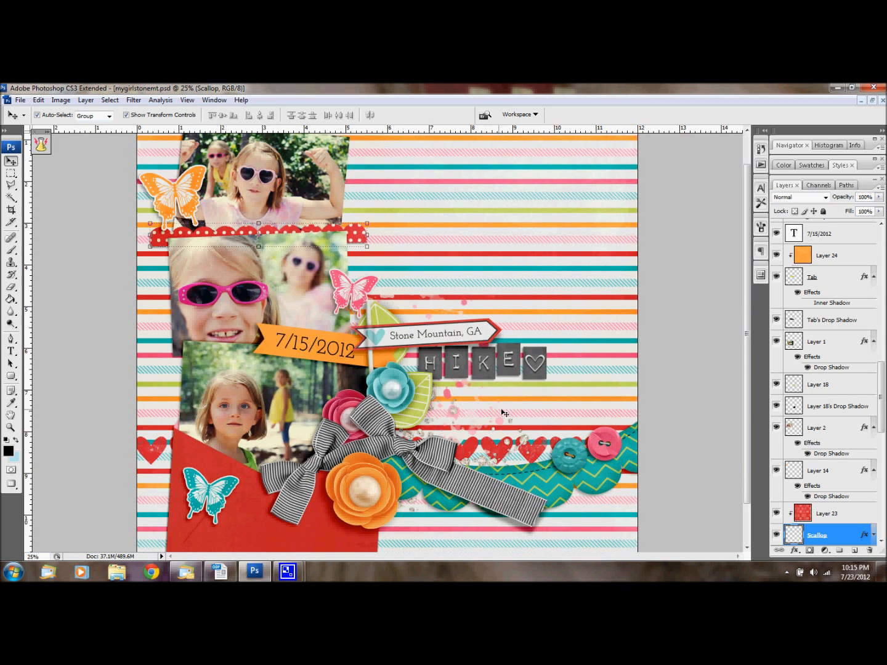
pyautogui.scroll(-2, 504, 412)
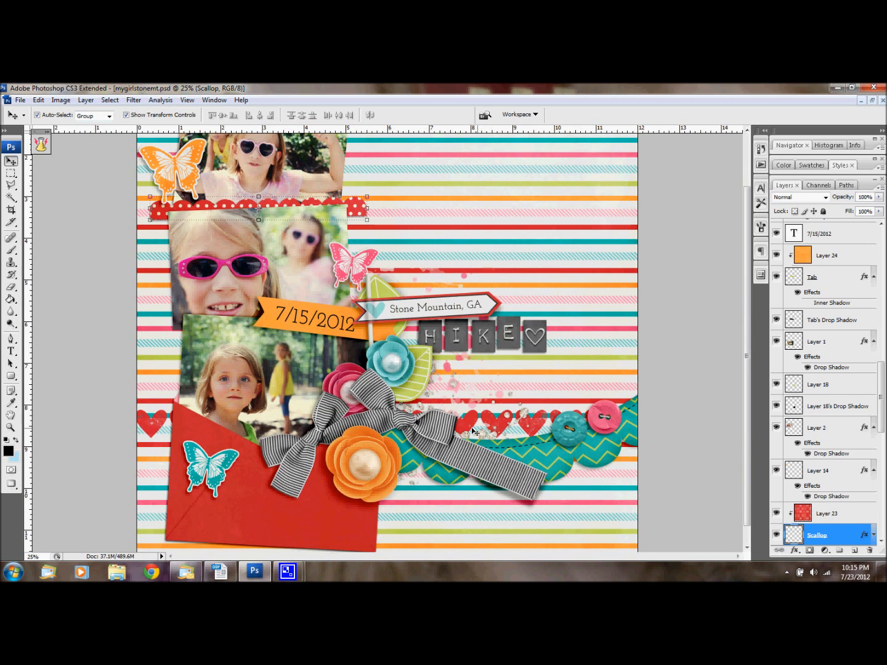
pyautogui.scroll(-1, 474, 432)
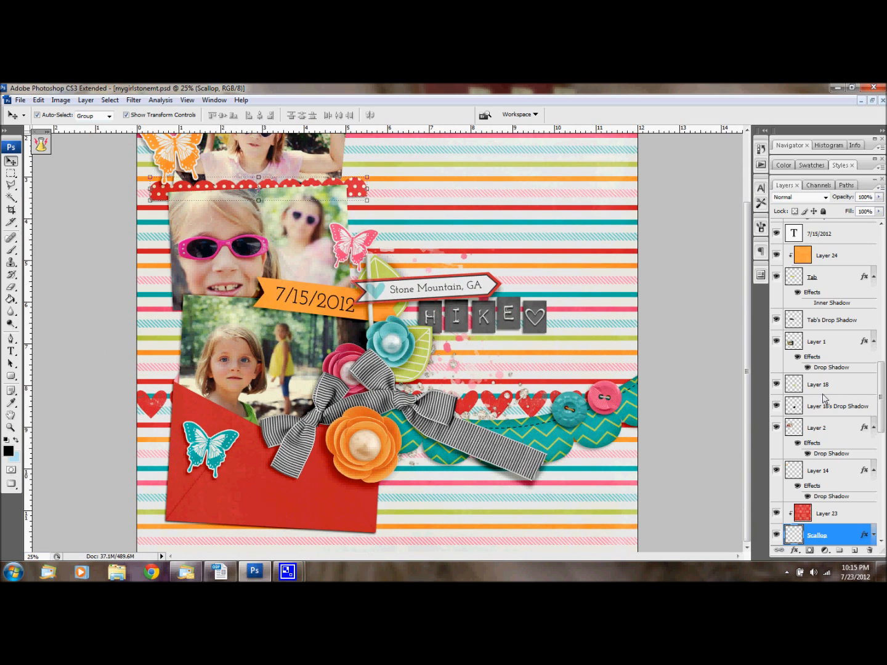
# Find the red envelope's layers and select its Bottom layer
pyautogui.moveTo(880, 373); pyautogui.dragTo(881, 461)
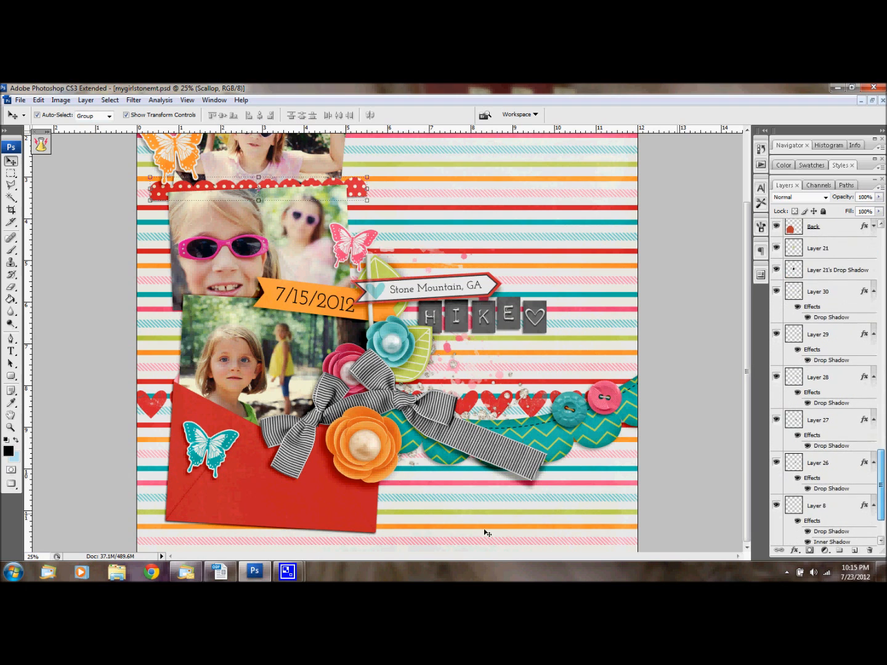
pyautogui.click(279, 513)
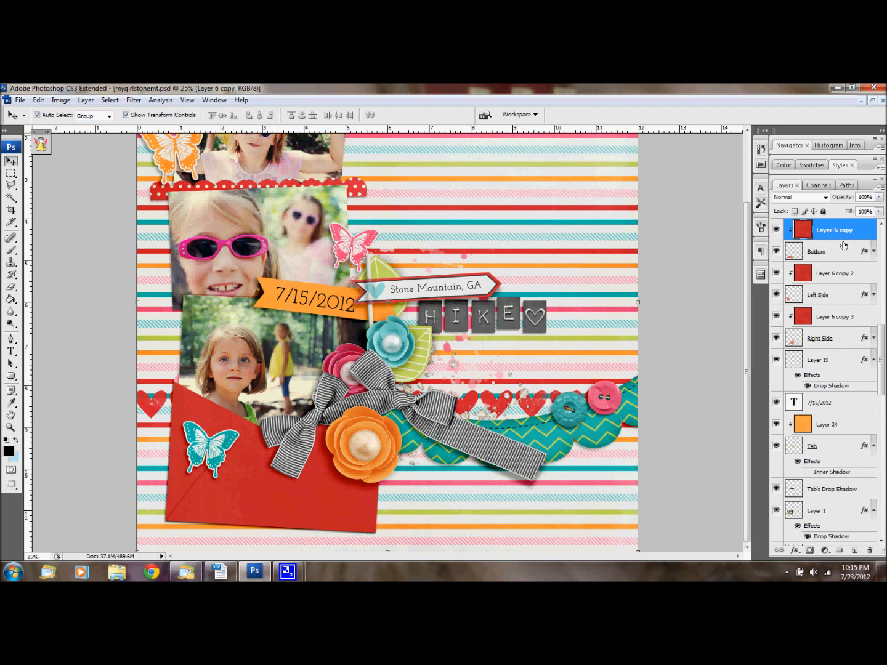
pyautogui.click(824, 314)
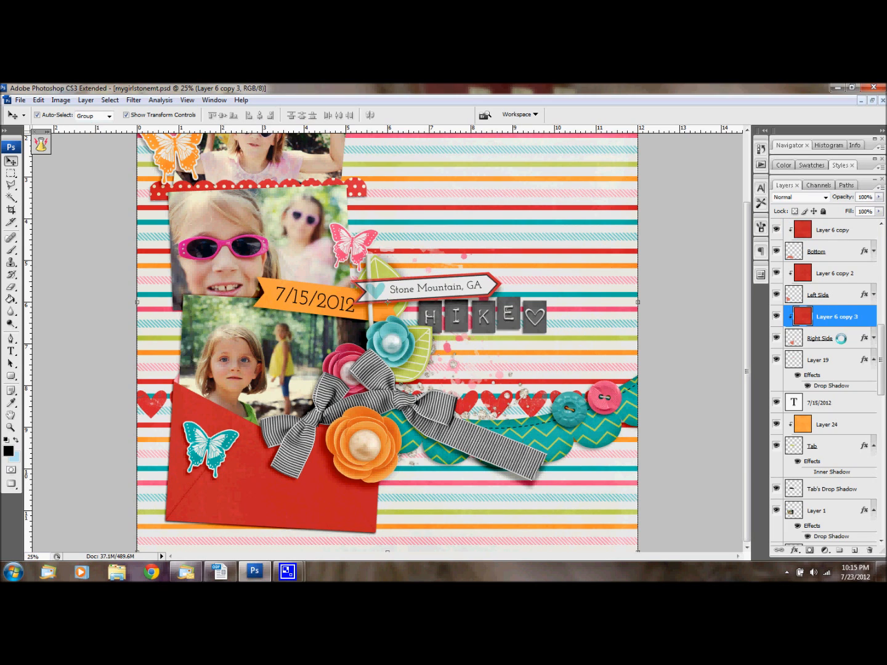
pyautogui.click(840, 338)
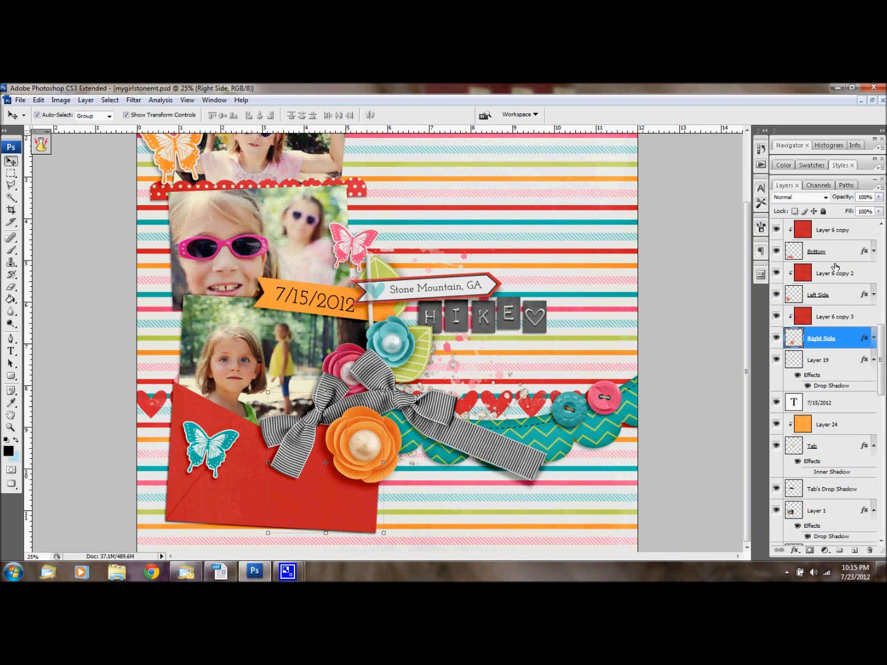
pyautogui.scroll(2, 835, 267)
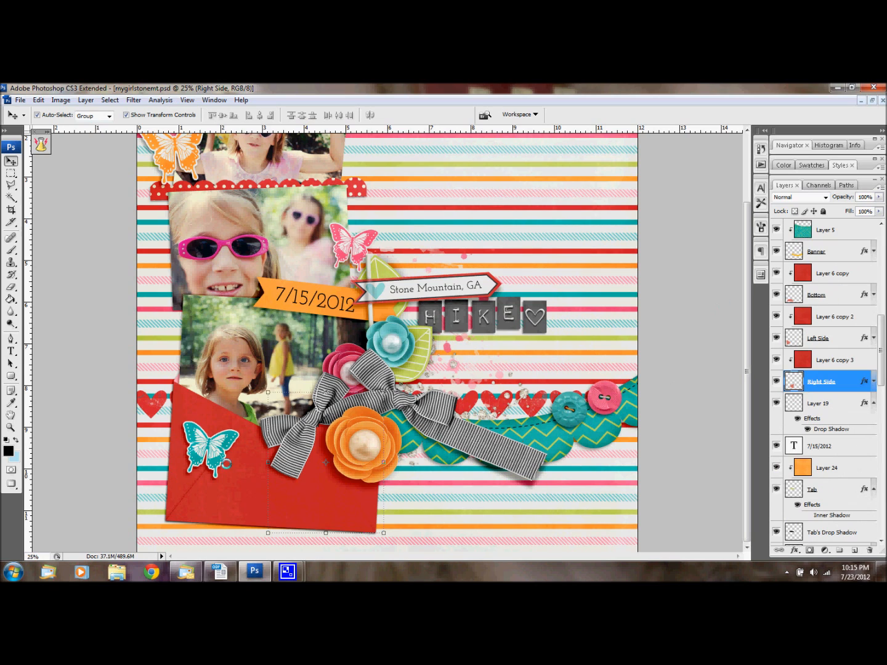
pyautogui.click(248, 450)
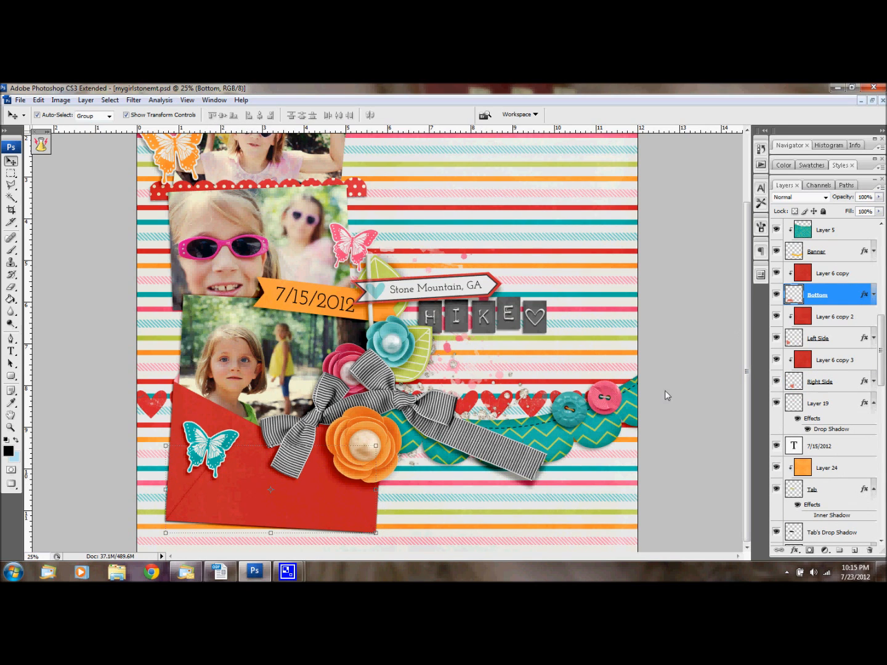
# Add an Inner Shadow effect with the Overlay blend mode to the envelope's Bottom layer
pyautogui.hotkey('ctrl', '+')
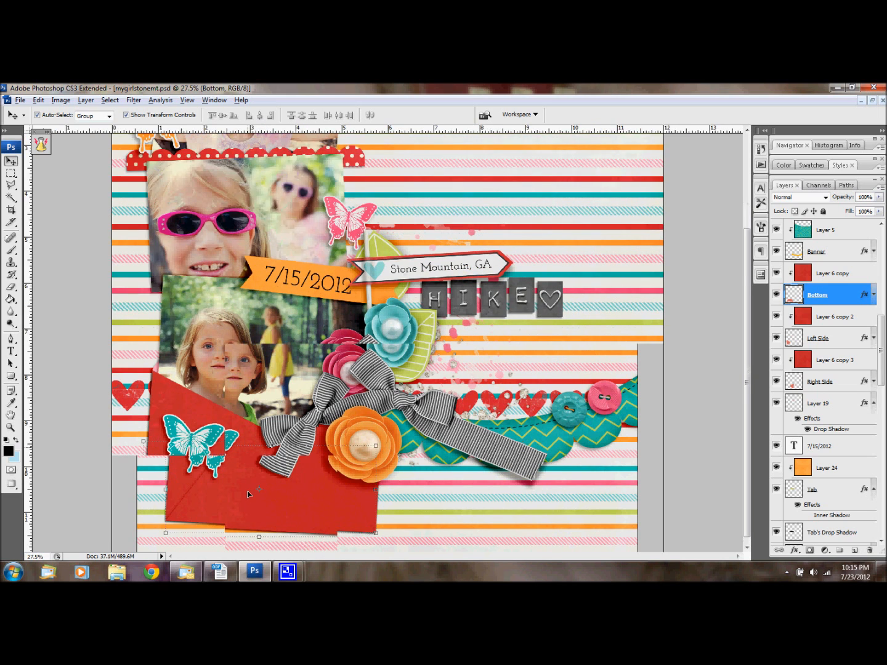
pyautogui.doubleClick(838, 294)
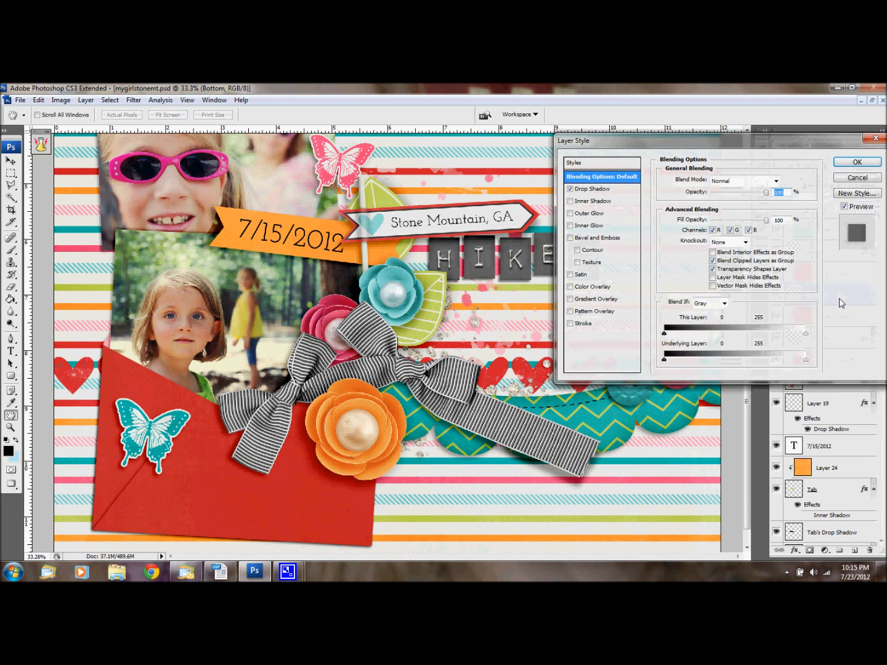
pyautogui.click(578, 201)
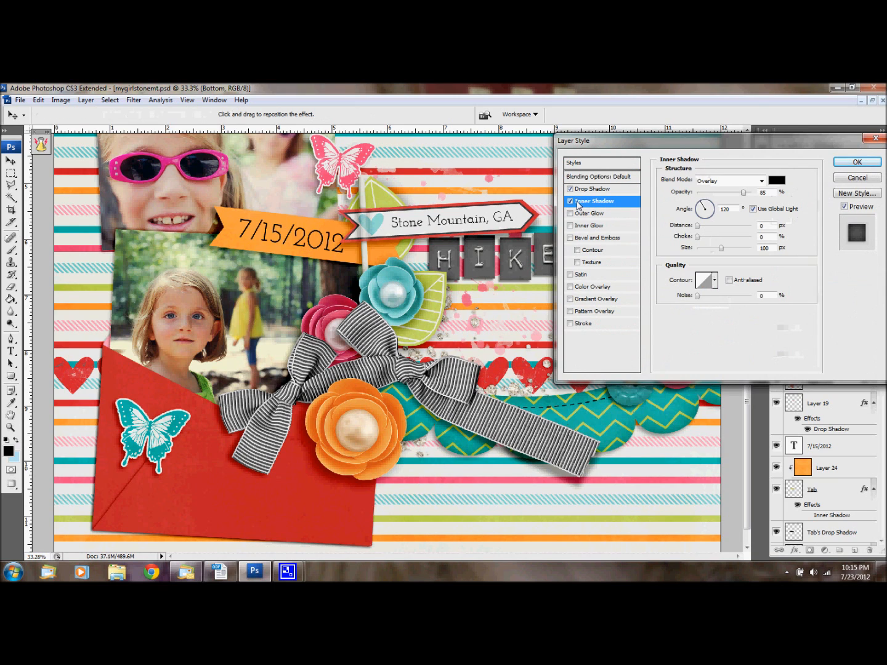
pyautogui.moveTo(673, 154); pyautogui.dragTo(634, 164)
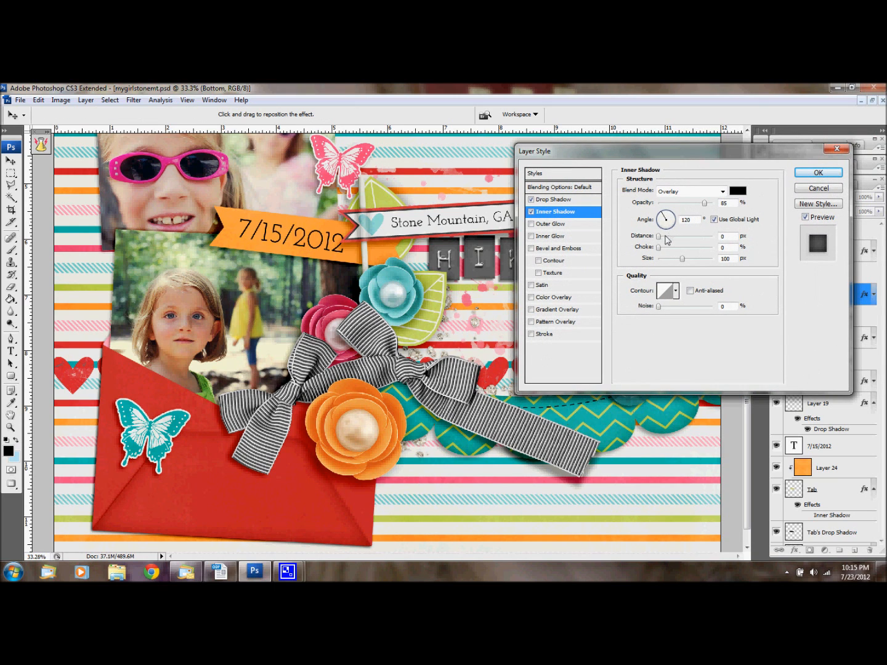
pyautogui.click(659, 236)
pyautogui.click(723, 192)
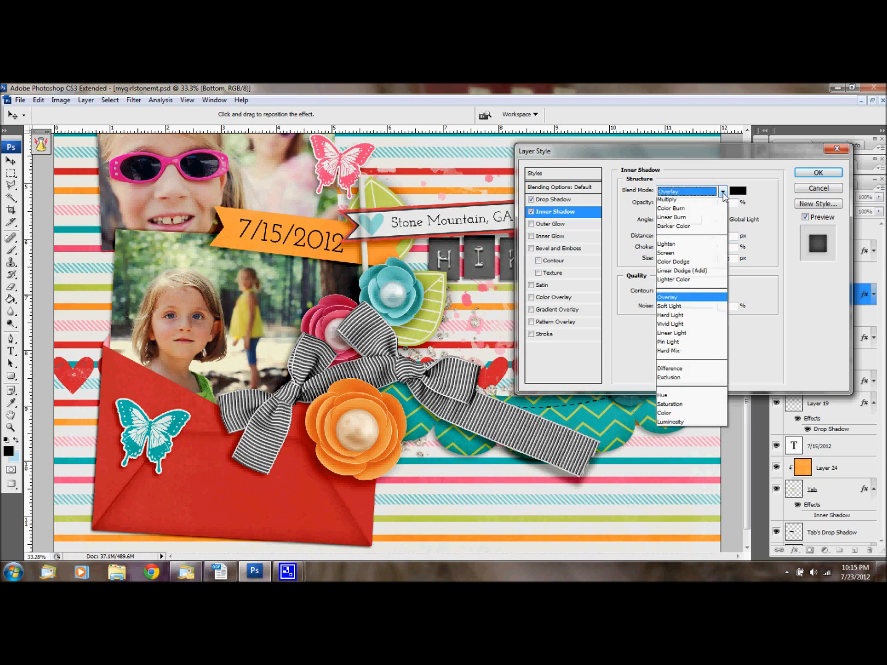
pyautogui.click(691, 339)
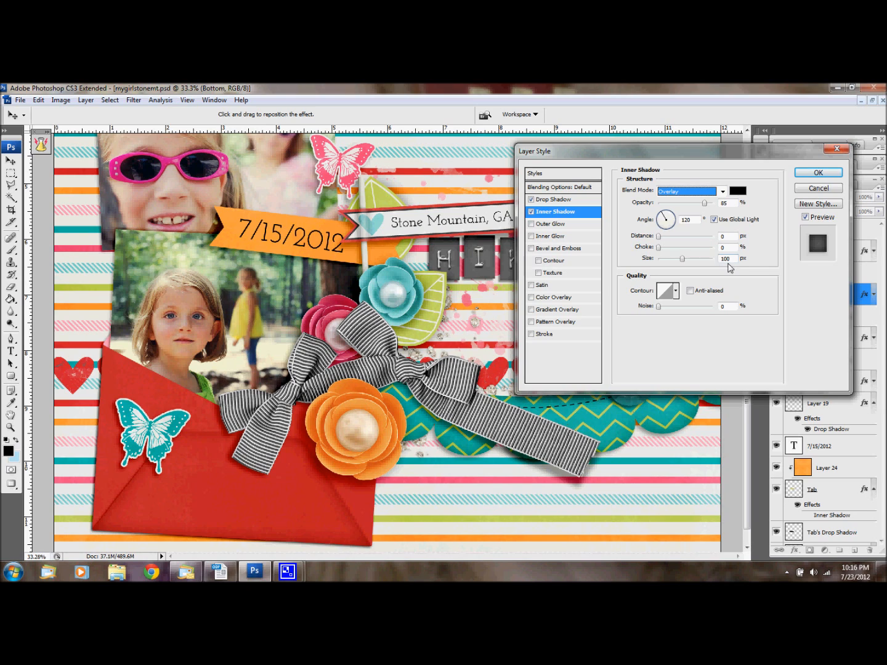
# Try the Normal and Dissolve blend modes for the inner shadow with a lower opacity
pyautogui.click(723, 192)
pyautogui.click(686, 201)
pyautogui.moveTo(704, 203); pyautogui.dragTo(689, 205)
pyautogui.click(695, 192)
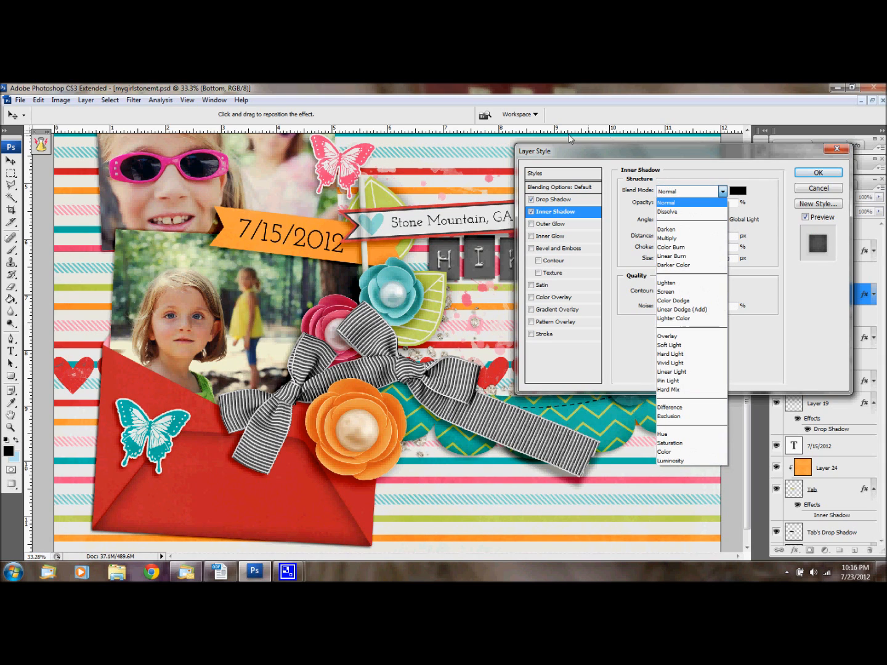
pyautogui.press('Down')
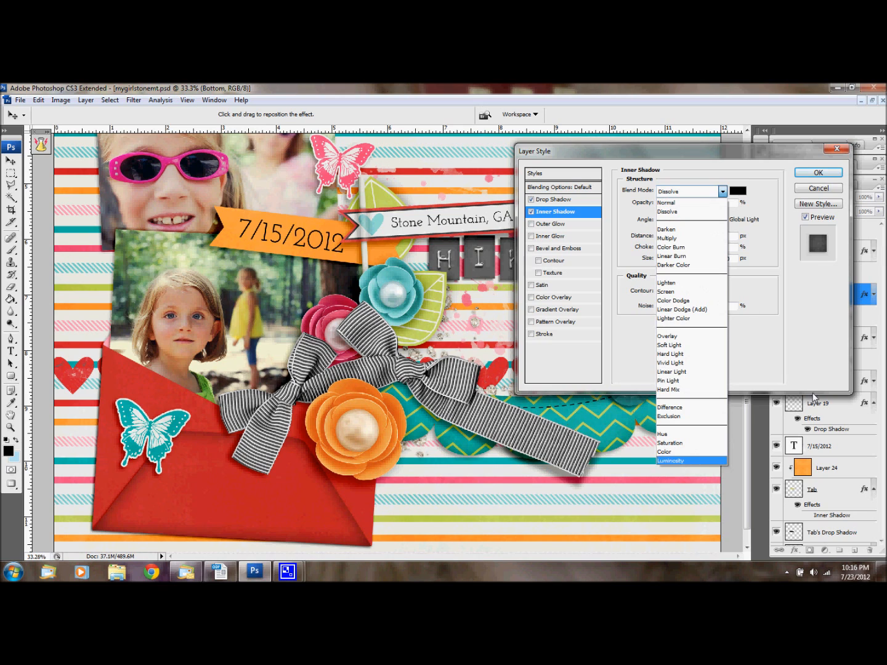
# Try the Linear Burn blend mode for the inner shadow with a 196 px size and a further reduced opacity
pyautogui.click(691, 238)
pyautogui.press('Down')
pyautogui.press('Down')
pyautogui.press('Down')
pyautogui.press('Up')
pyautogui.click(682, 258)
pyautogui.moveTo(694, 263); pyautogui.dragTo(701, 258)
pyautogui.moveTo(687, 202); pyautogui.dragTo(673, 208)
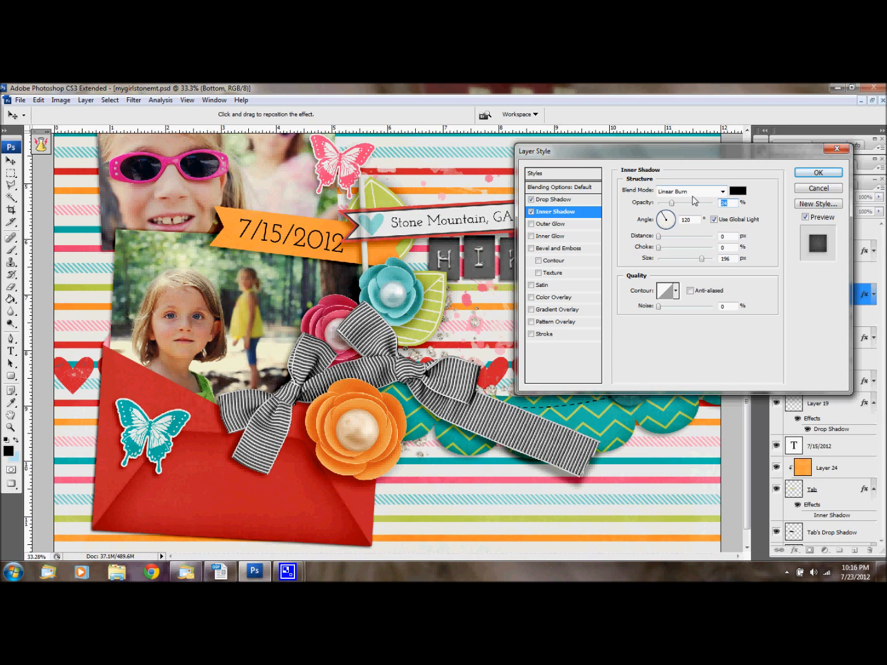
# Set the inner shadow to 85% opacity, 100 px size and Overlay blend mode, and apply the layer style
pyautogui.write('85')
pyautogui.moveTo(735, 259); pyautogui.dragTo(703, 242)
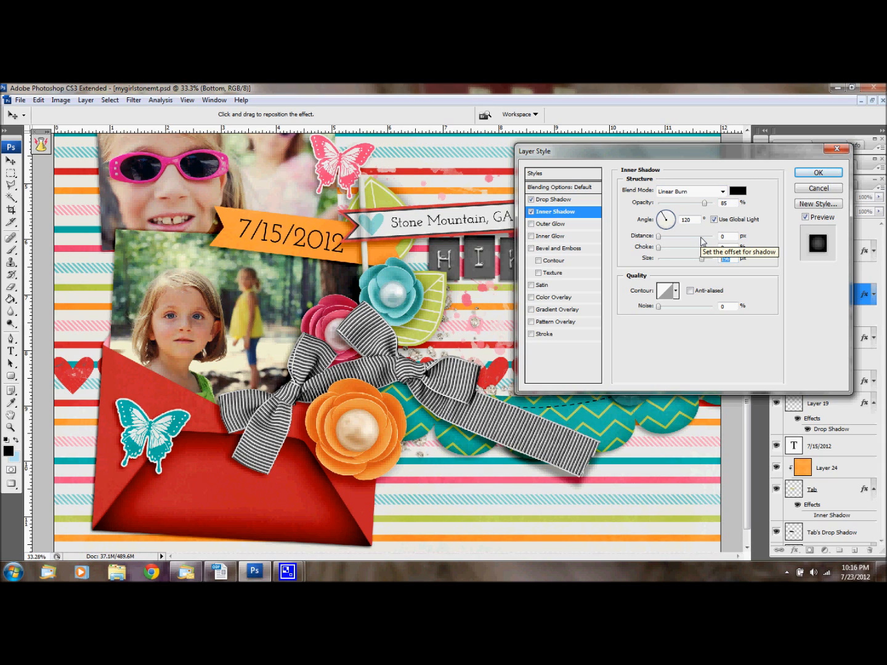
pyautogui.write('100')
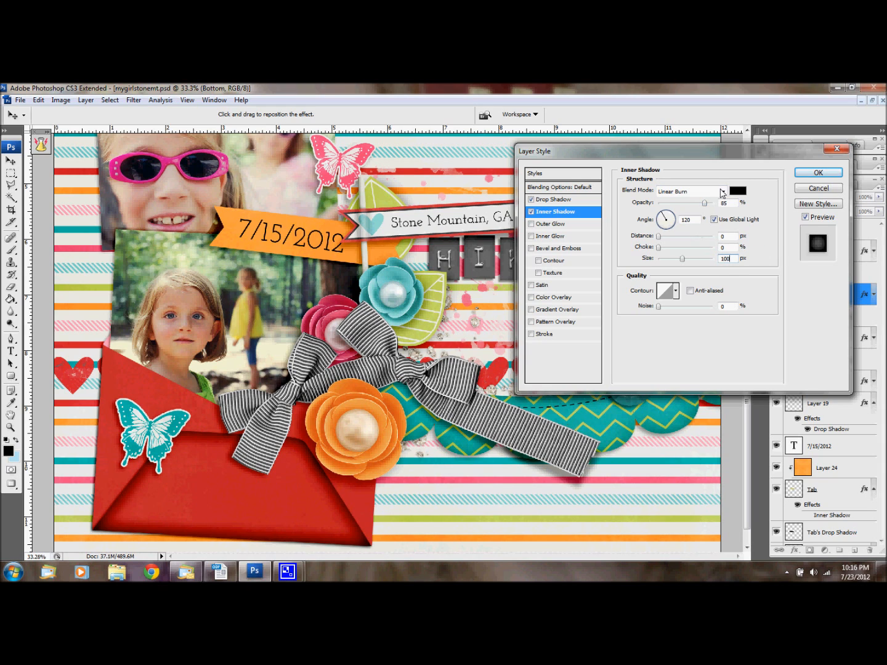
pyautogui.click(722, 193)
pyautogui.click(675, 339)
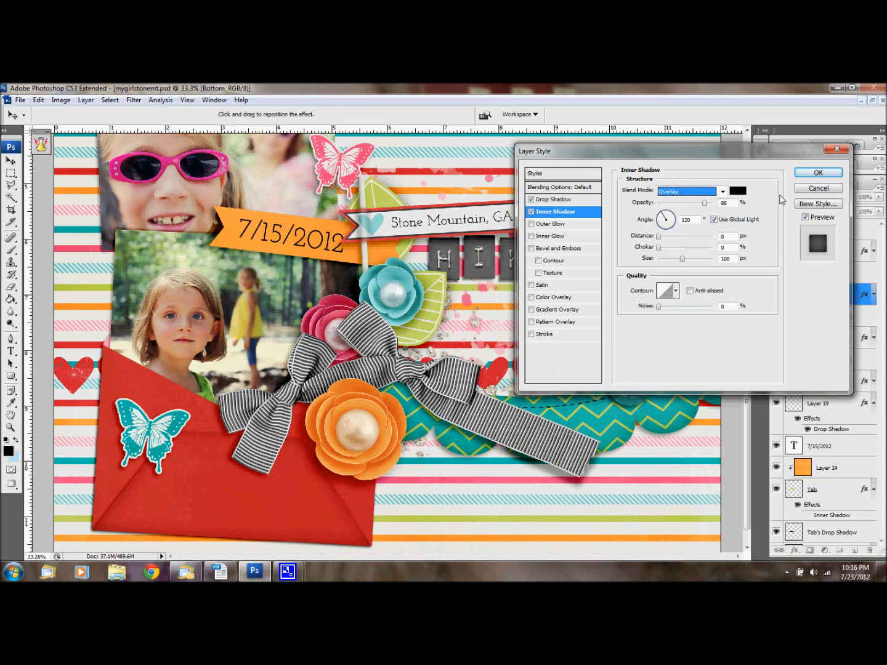
pyautogui.click(819, 173)
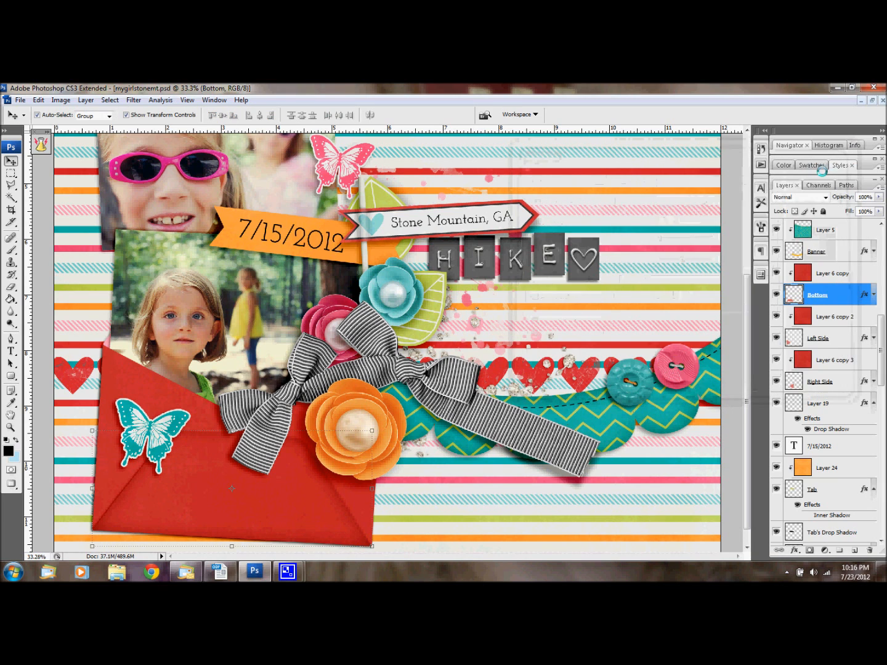
# Copy the layer style of the envelope's Bottom layer and paste it onto the Left Side and Right Side layers
pyautogui.rightClick(844, 294)
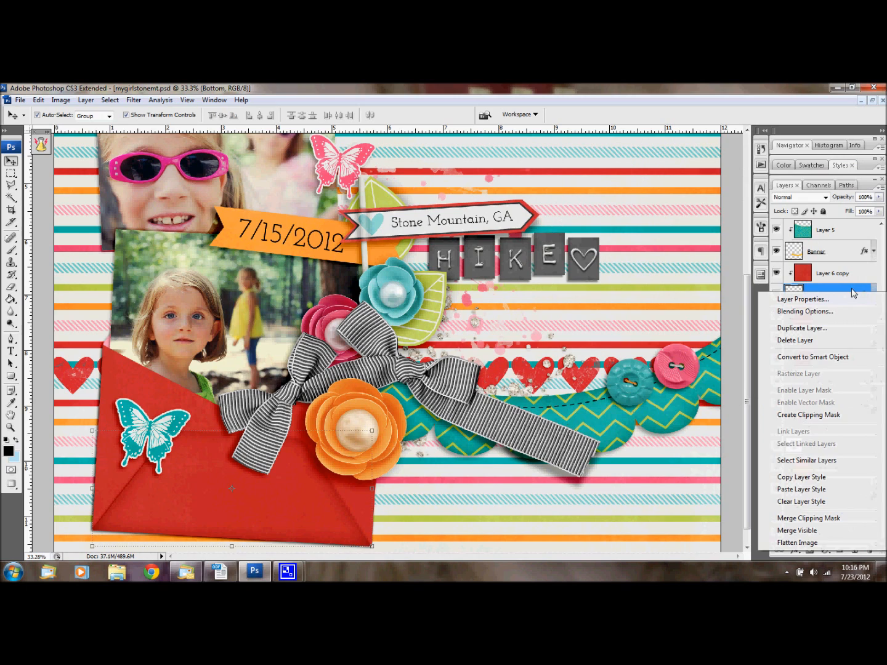
pyautogui.click(796, 479)
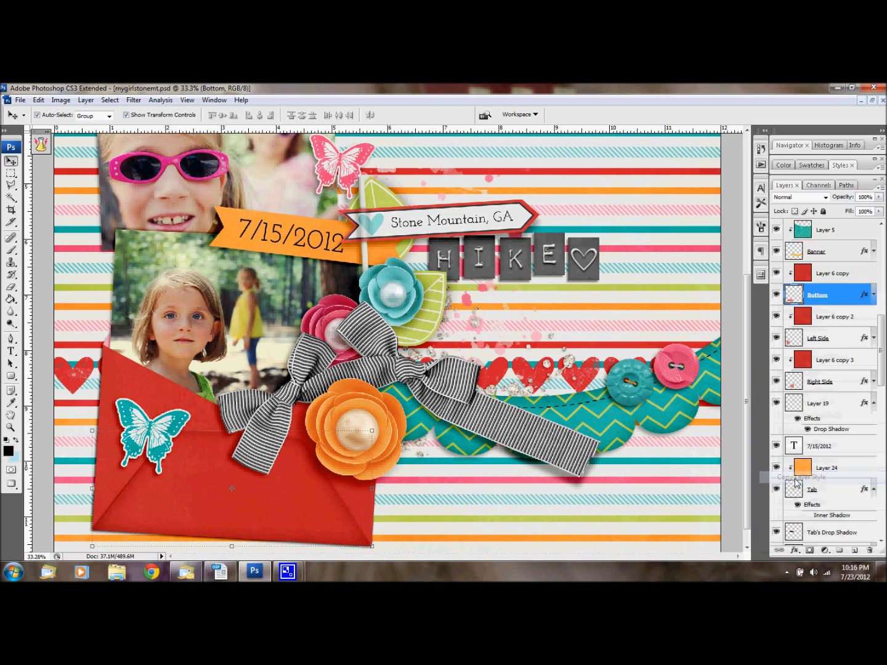
pyautogui.click(836, 335)
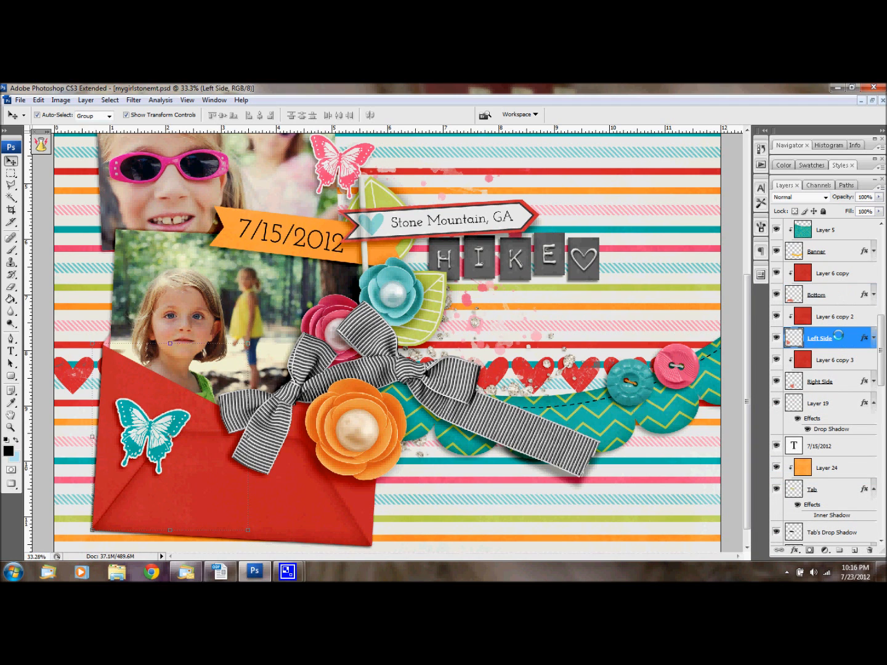
pyautogui.rightClick(836, 336)
pyautogui.click(739, 500)
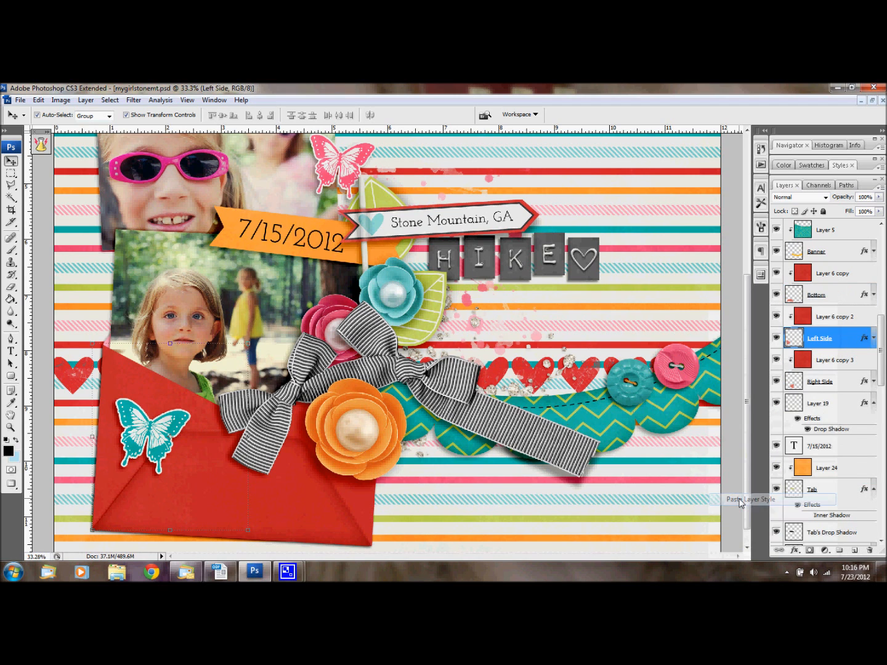
pyautogui.click(835, 381)
pyautogui.rightClick(834, 382)
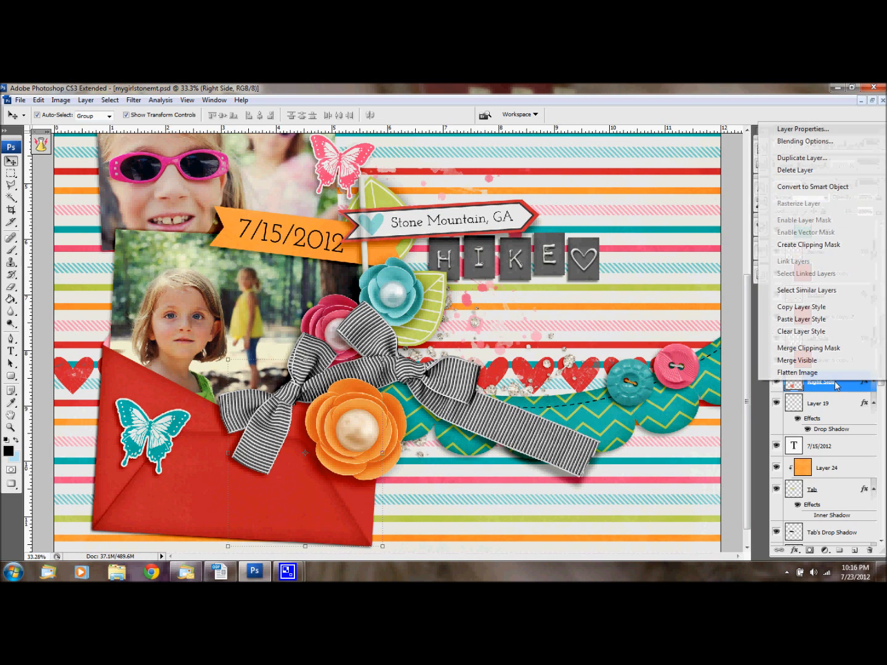
pyautogui.click(794, 319)
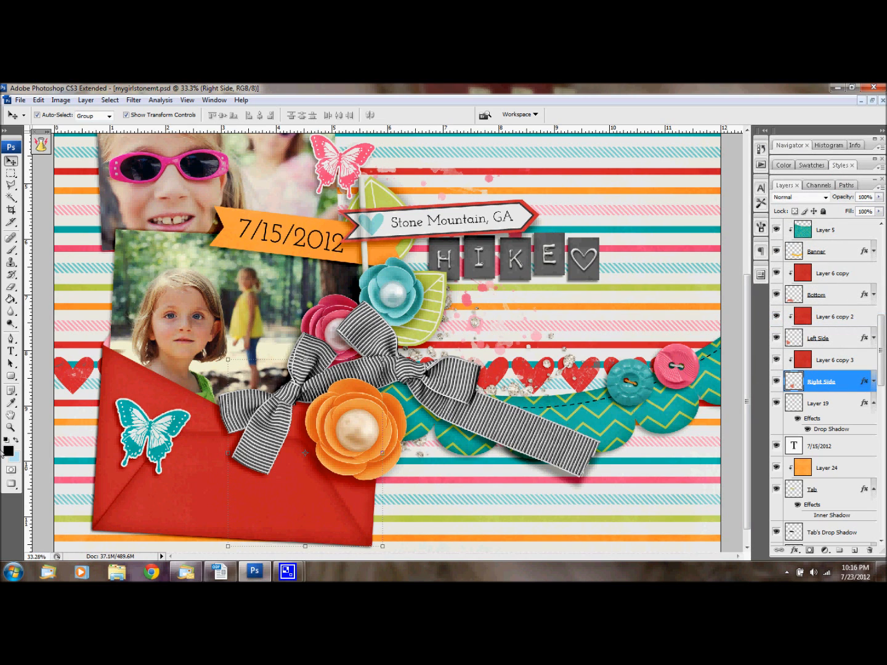
# Enable an inner shadow on the orange date banner's Tab layer, using Overlay blend mode, 100% opacity and 65 px size
pyautogui.scroll(4, 192, 487)
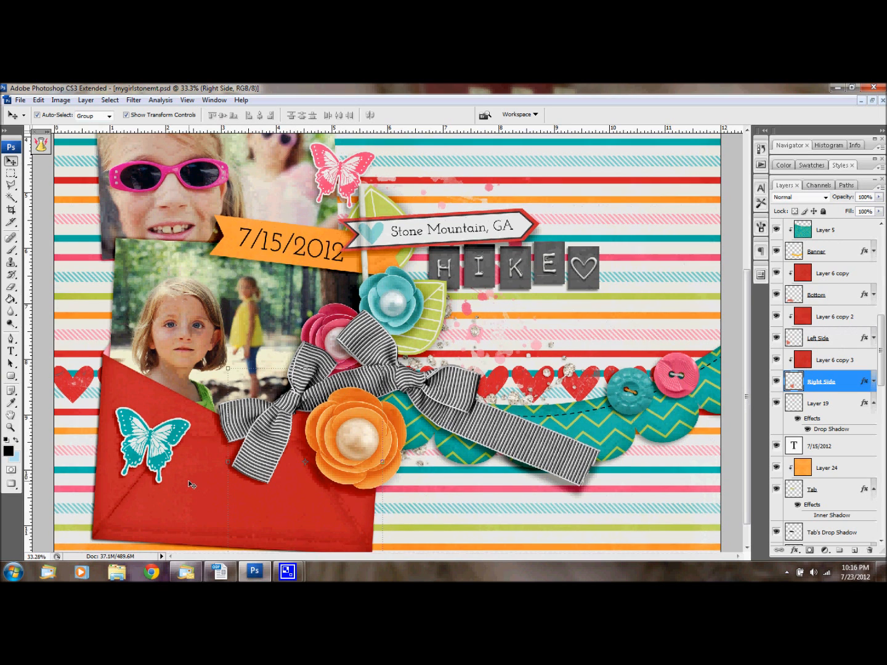
pyautogui.scroll(1, 222, 440)
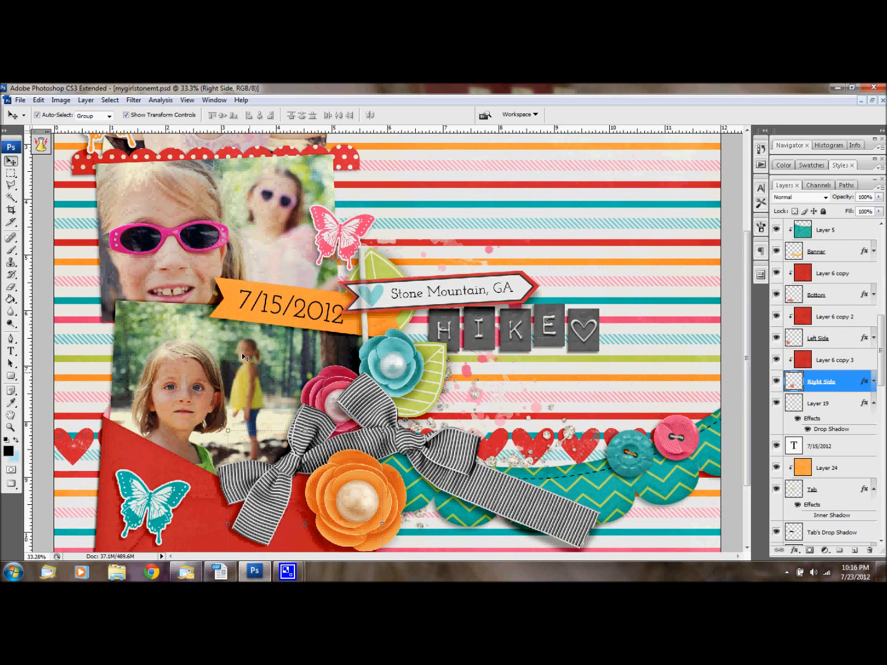
pyautogui.click(225, 290)
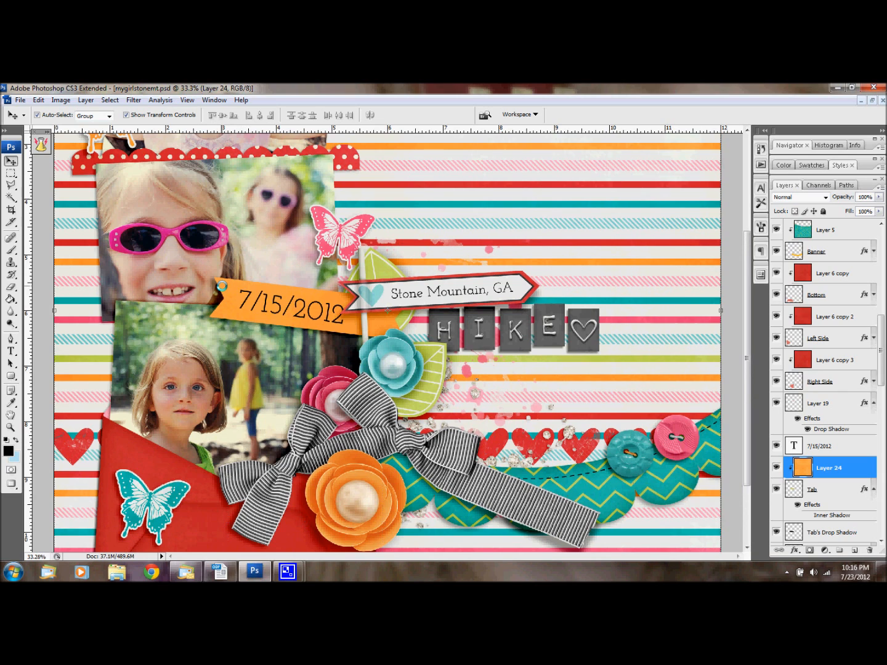
pyautogui.scroll(-1, 828, 463)
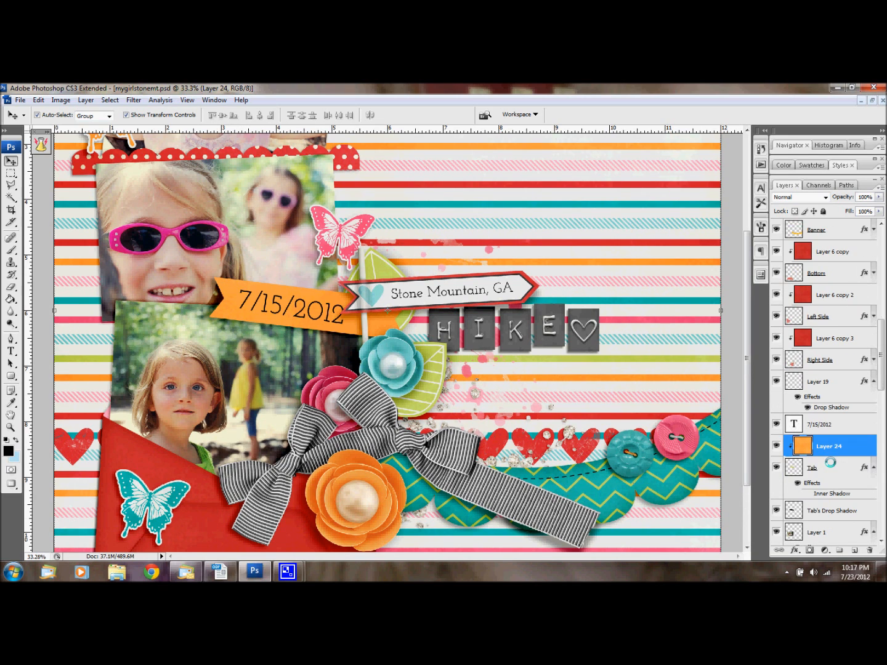
pyautogui.click(829, 466)
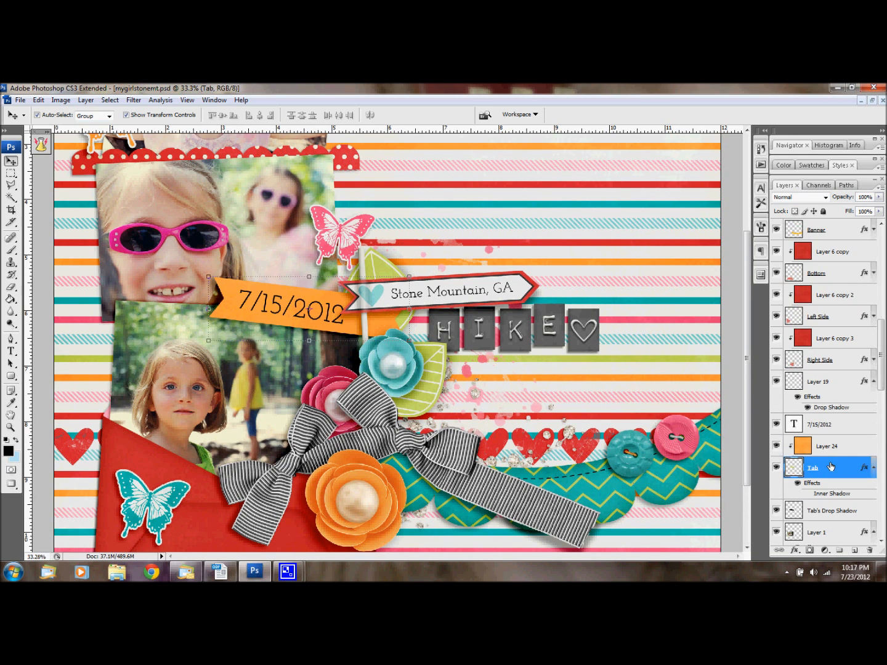
pyautogui.doubleClick(831, 466)
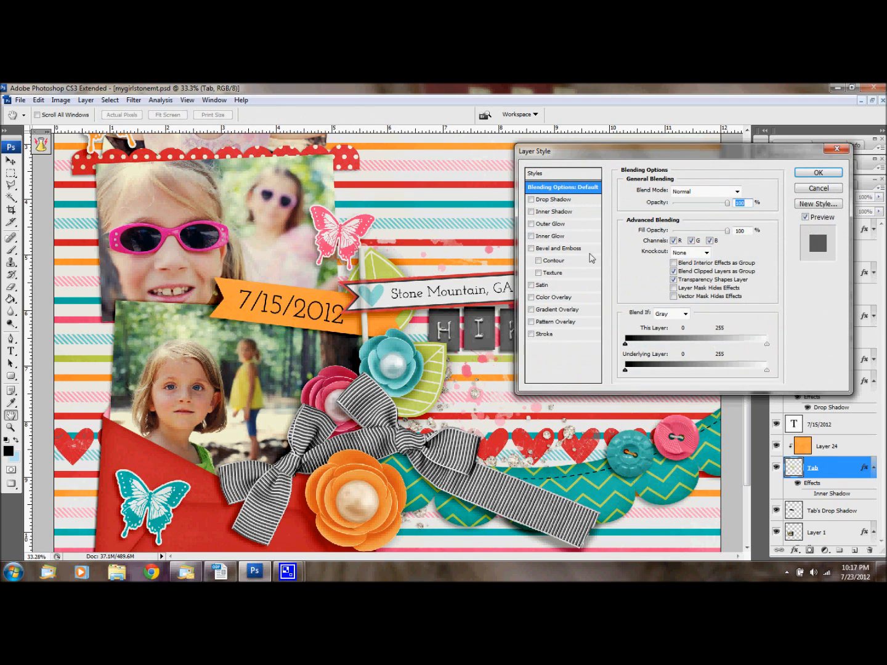
pyautogui.click(539, 213)
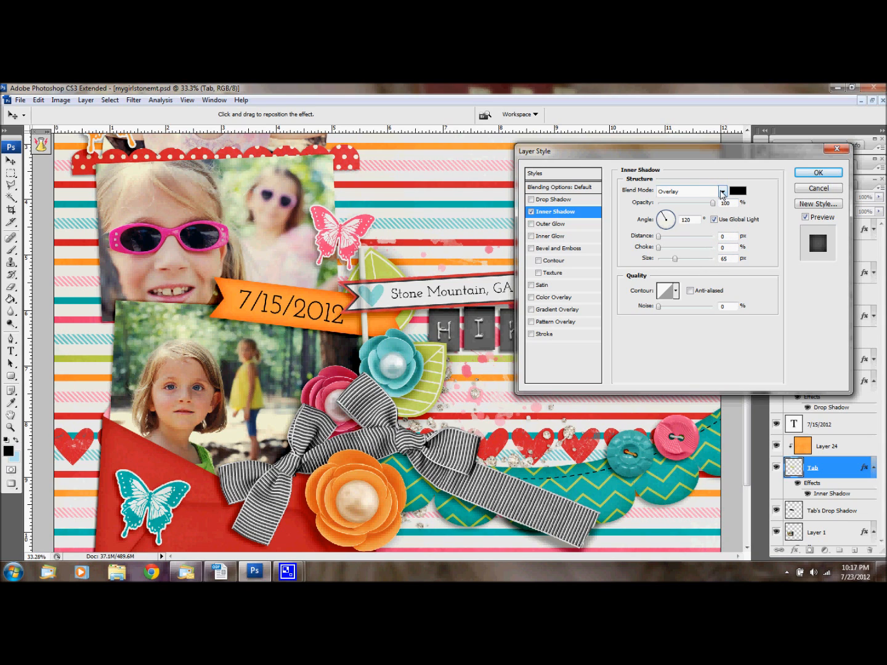
pyautogui.click(811, 179)
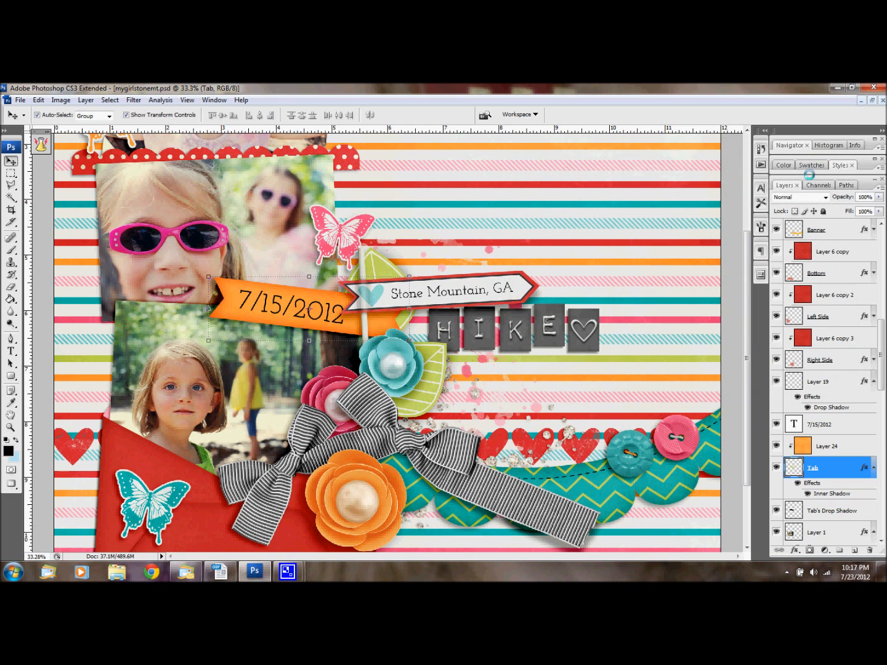
# Enable an inner shadow on the red polka-dot Scallop layer, using Hard Mix blend mode, 96% opacity and 35 px size
pyautogui.scroll(3, 285, 363)
pyautogui.scroll(2, 285, 362)
pyautogui.click(349, 221)
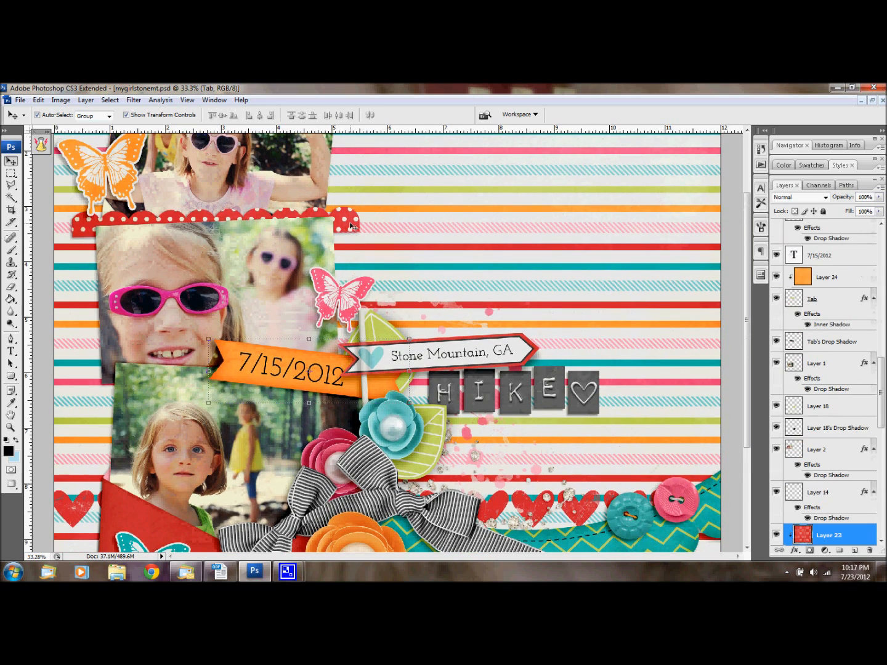
pyautogui.scroll(-3, 847, 511)
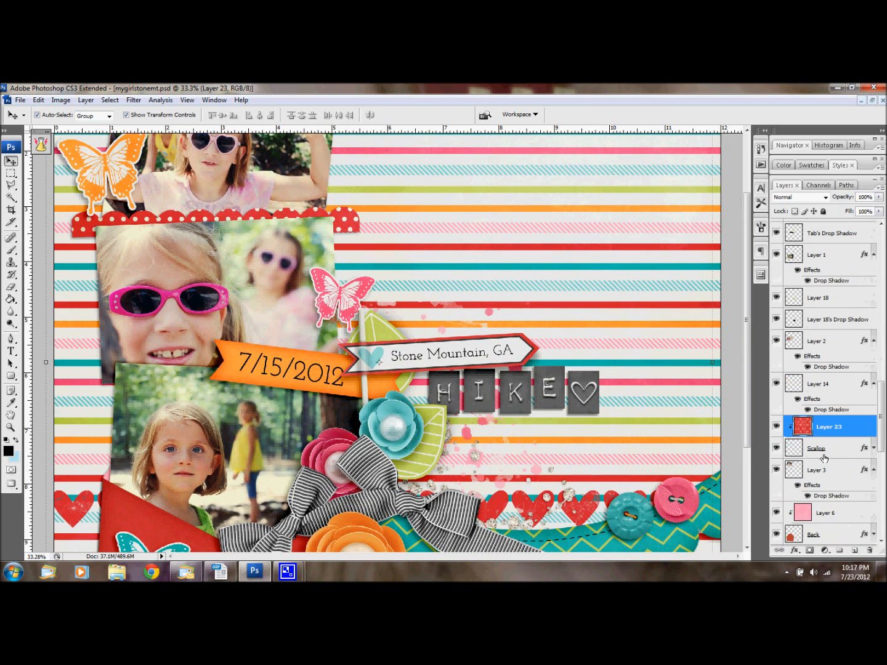
pyautogui.click(845, 452)
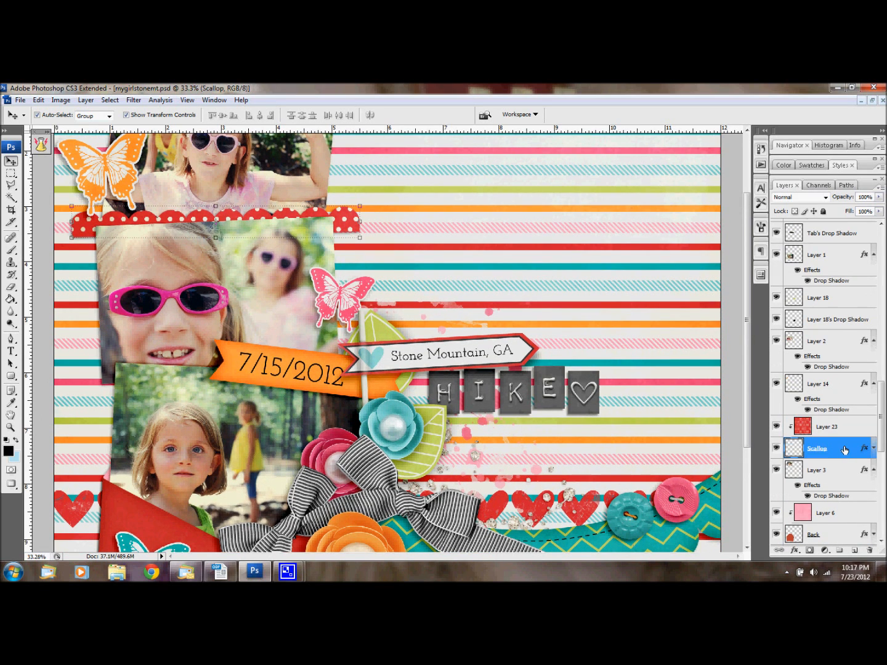
pyautogui.doubleClick(844, 452)
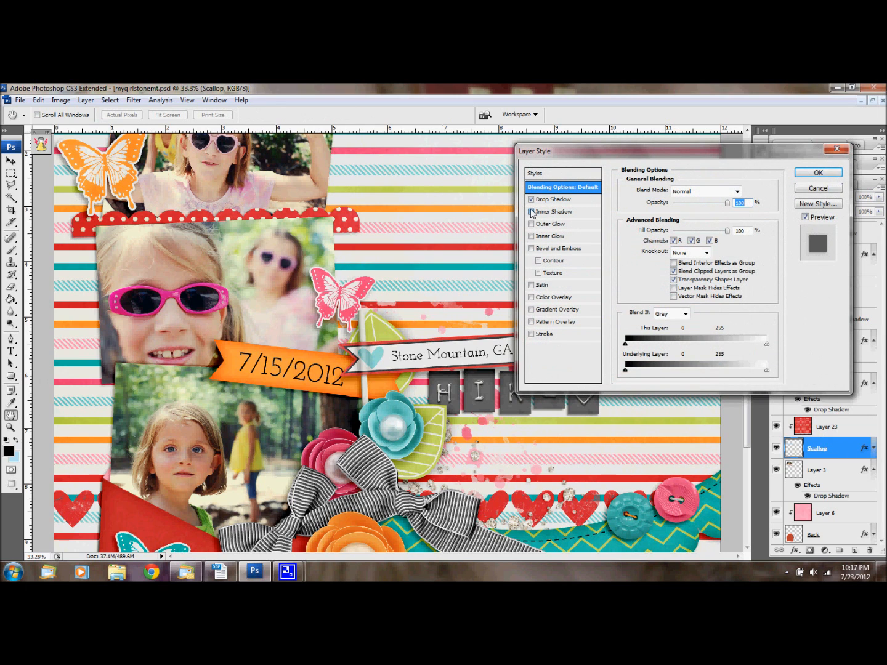
pyautogui.click(559, 212)
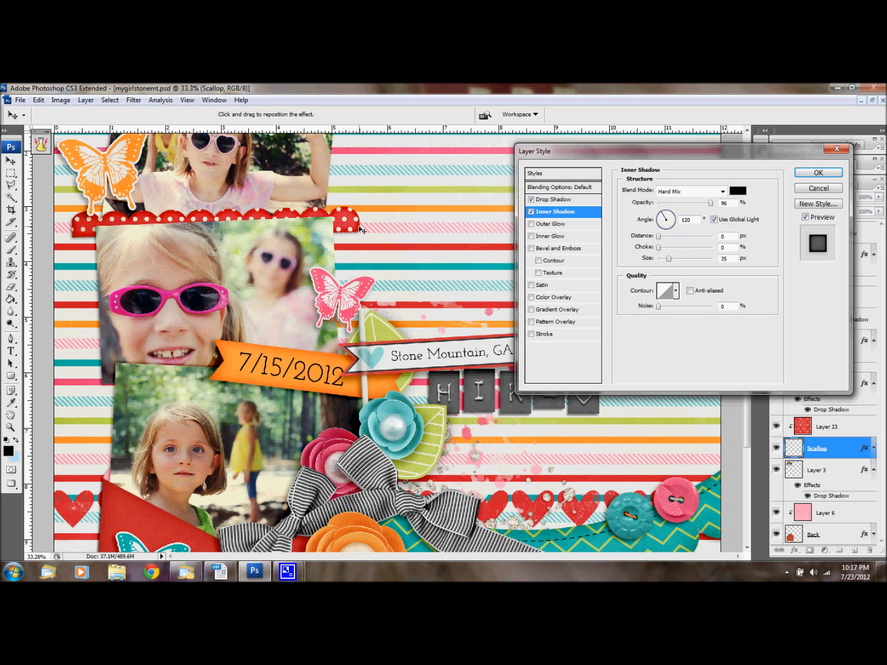
pyautogui.click(818, 173)
# Examine the inner shadow settings of the teal zigzag Banner layer and close its layer style
pyautogui.scroll(-5, 634, 332)
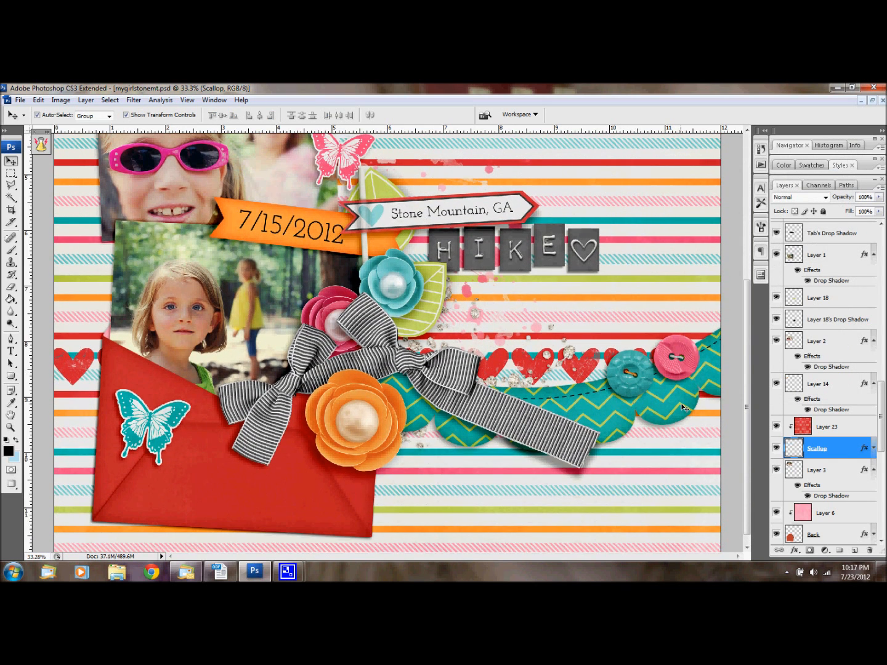
pyautogui.click(683, 407)
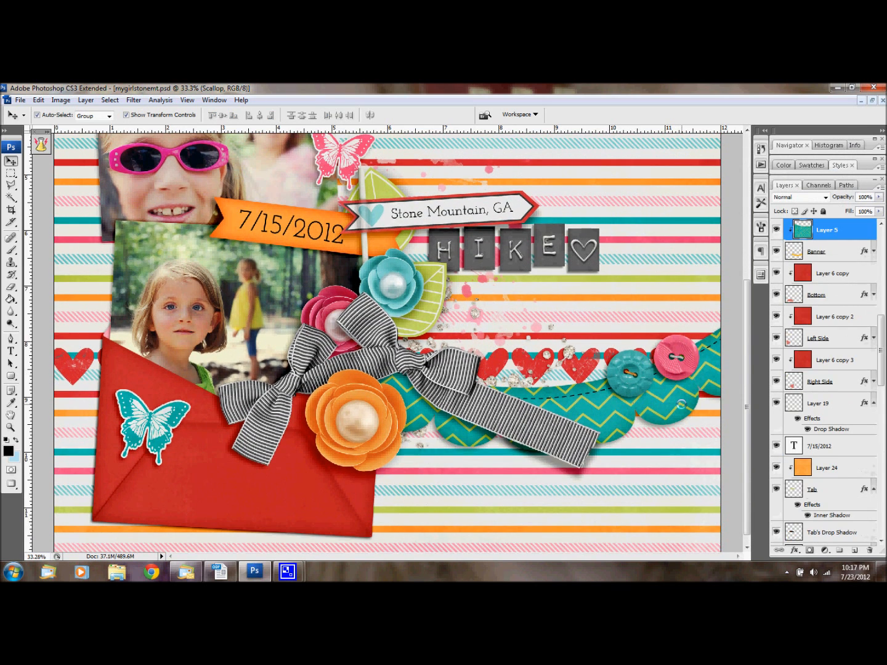
pyautogui.doubleClick(842, 251)
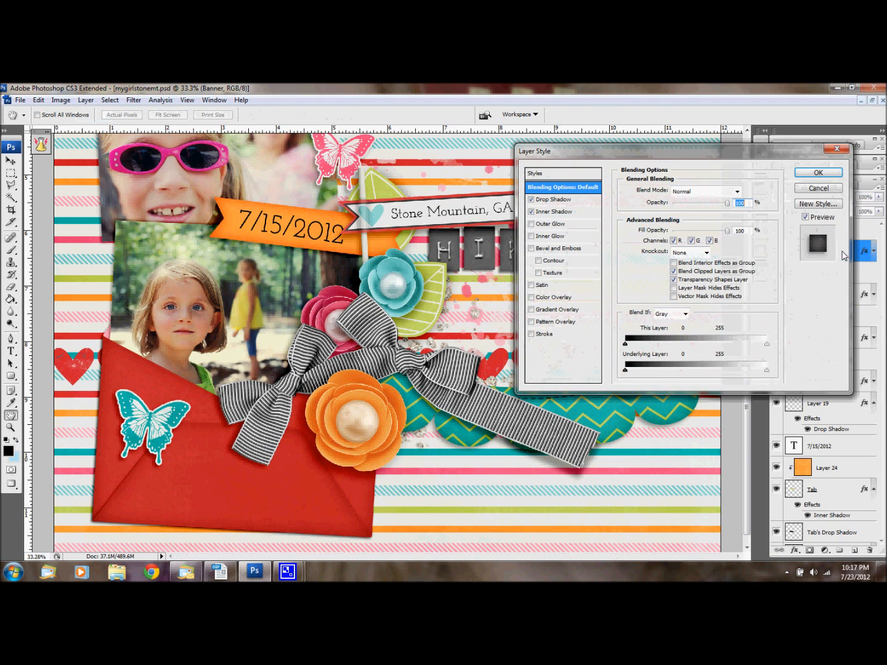
pyautogui.click(557, 211)
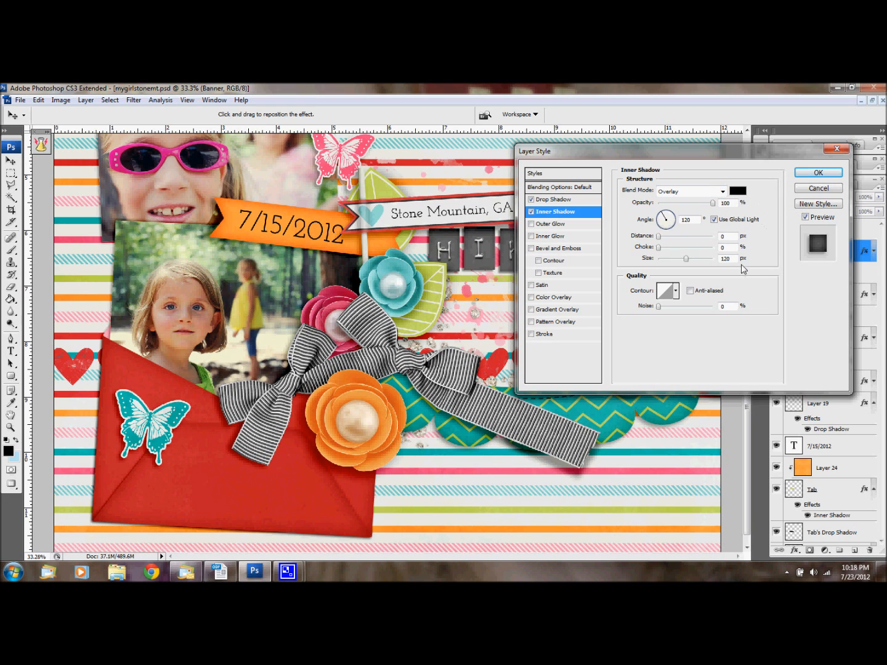
pyautogui.click(817, 173)
pyautogui.scroll(-1, 661, 383)
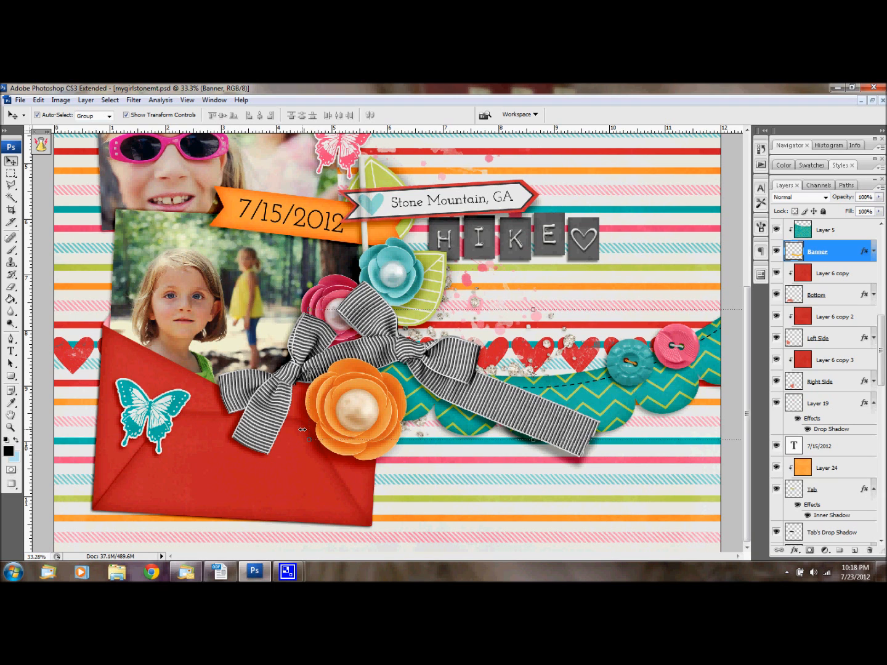
pyautogui.scroll(3, 303, 429)
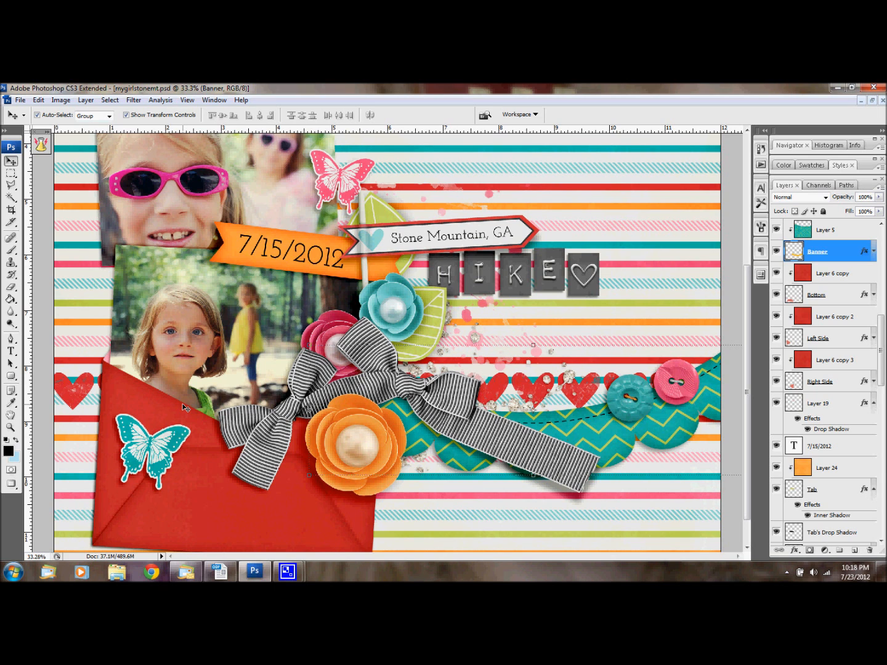
pyautogui.scroll(-2, 176, 401)
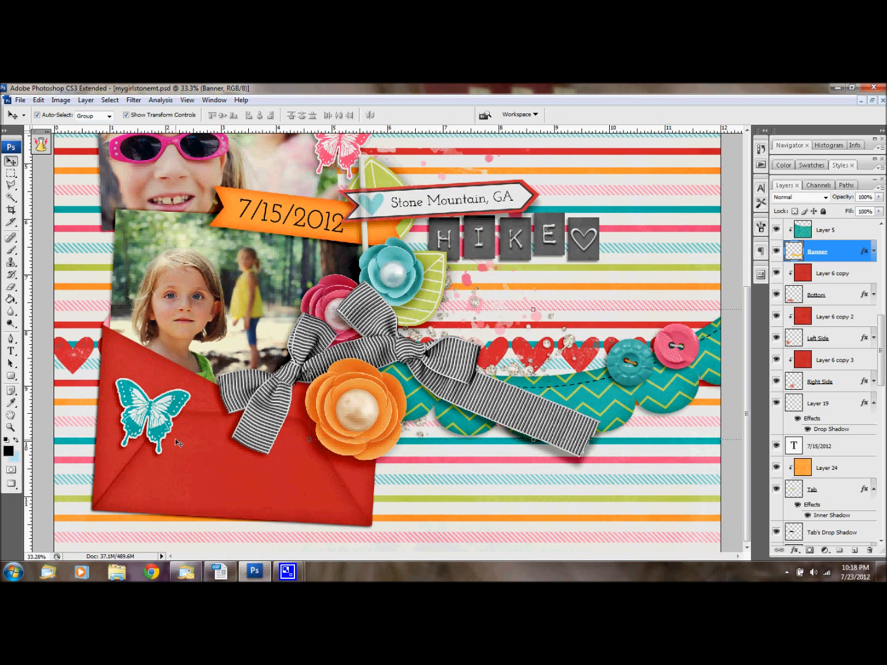
pyautogui.scroll(3, 177, 441)
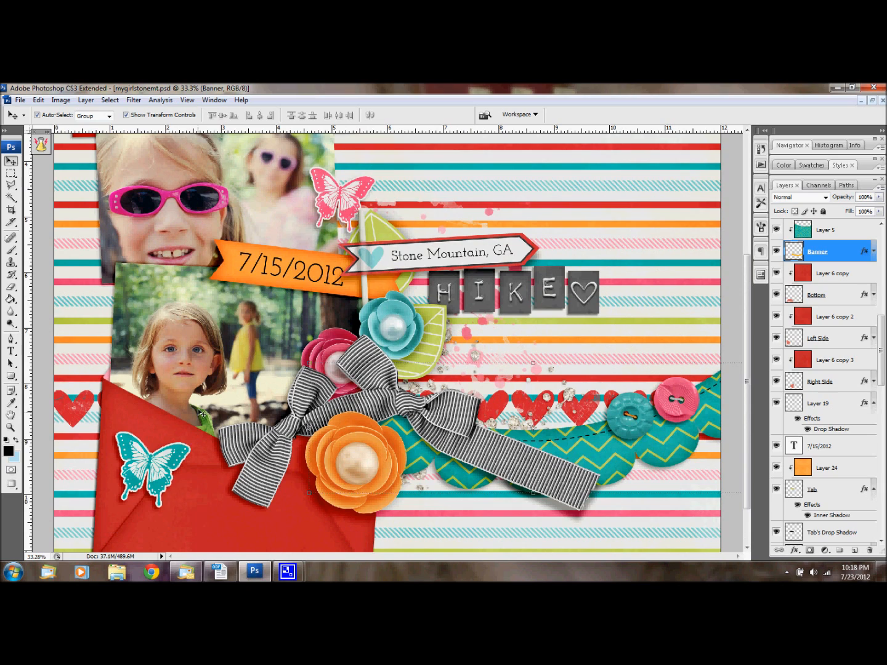